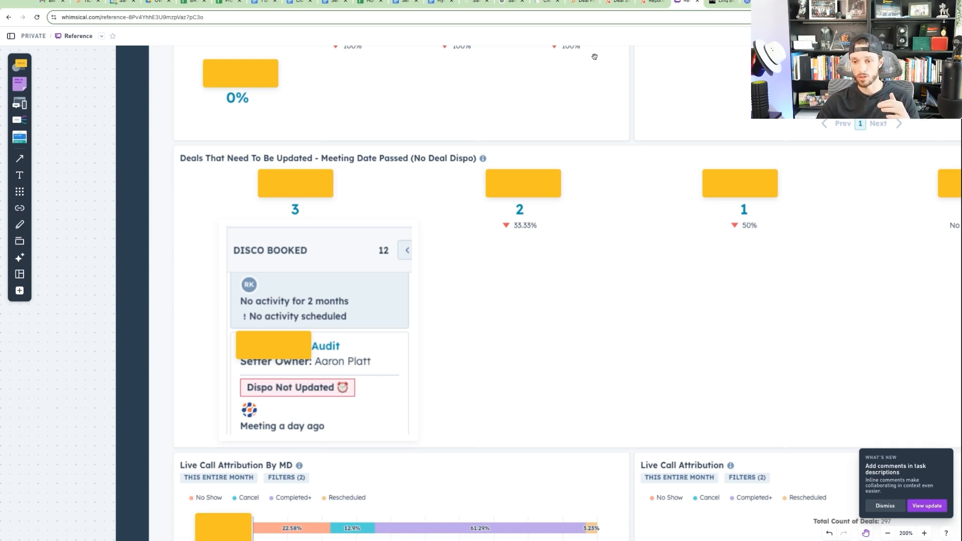
Switch from the Whimsical reference board to HubSpot and open the pipeline settings for the Deals object
scroll(705, 272, right, 5)
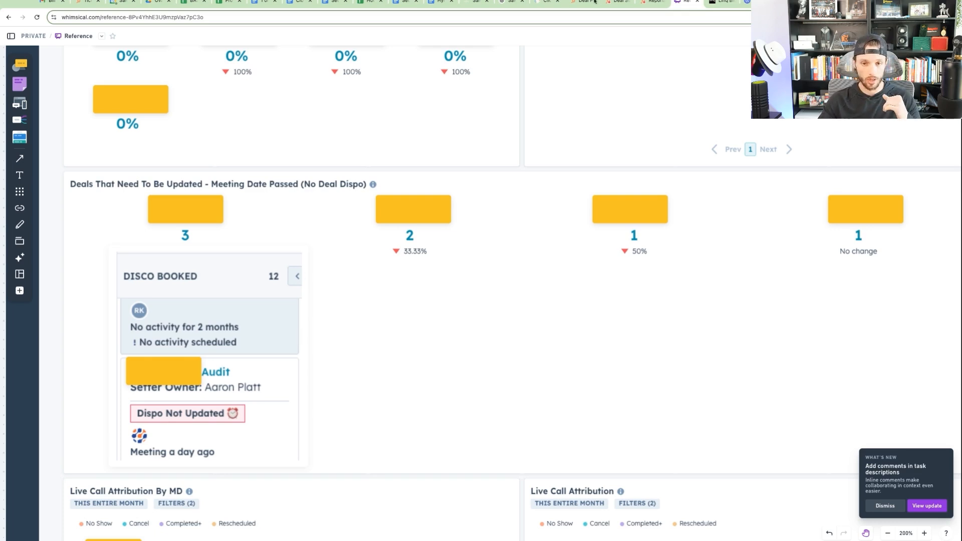
click(618, 2)
click(582, 2)
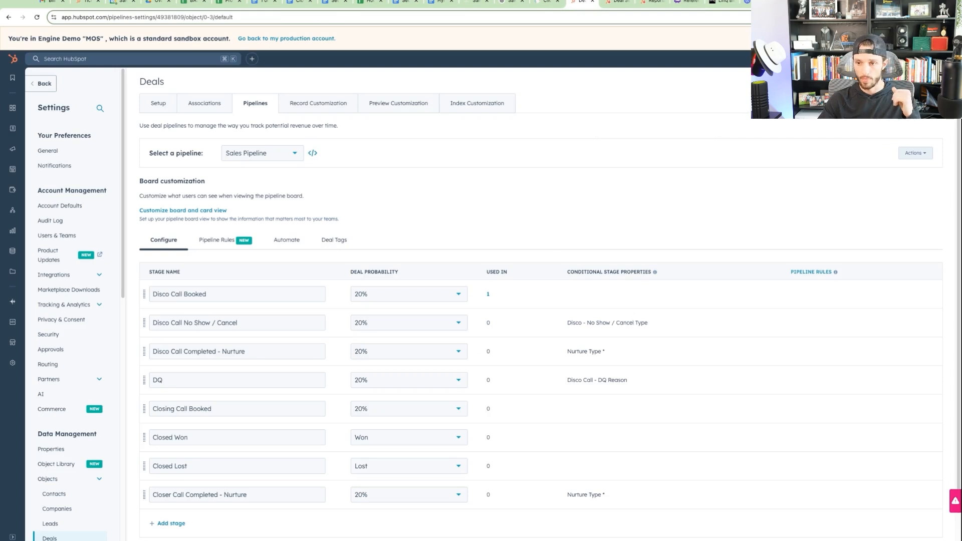
click(818, 58)
scroll(58, 365, down, 3)
click(58, 366)
scroll(55, 381, down, 1)
click(56, 459)
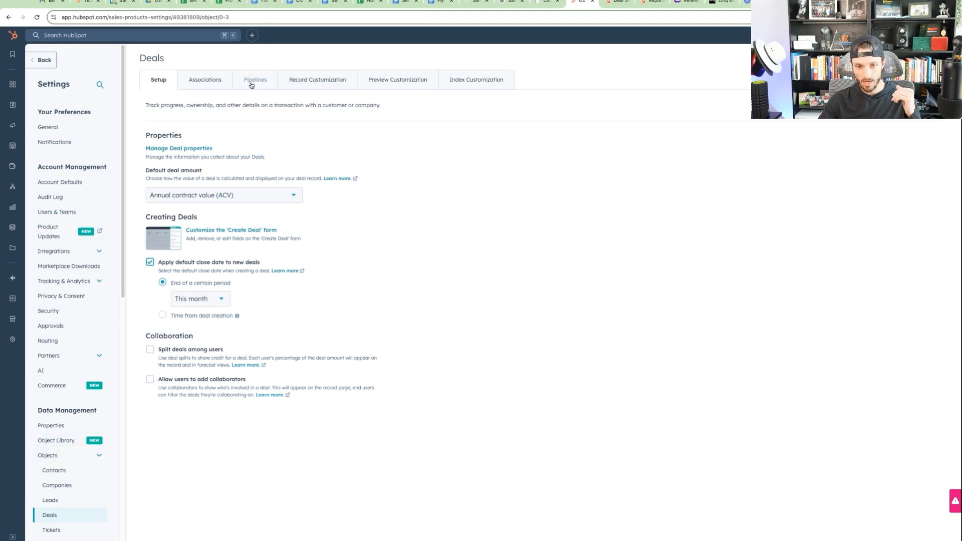
click(252, 84)
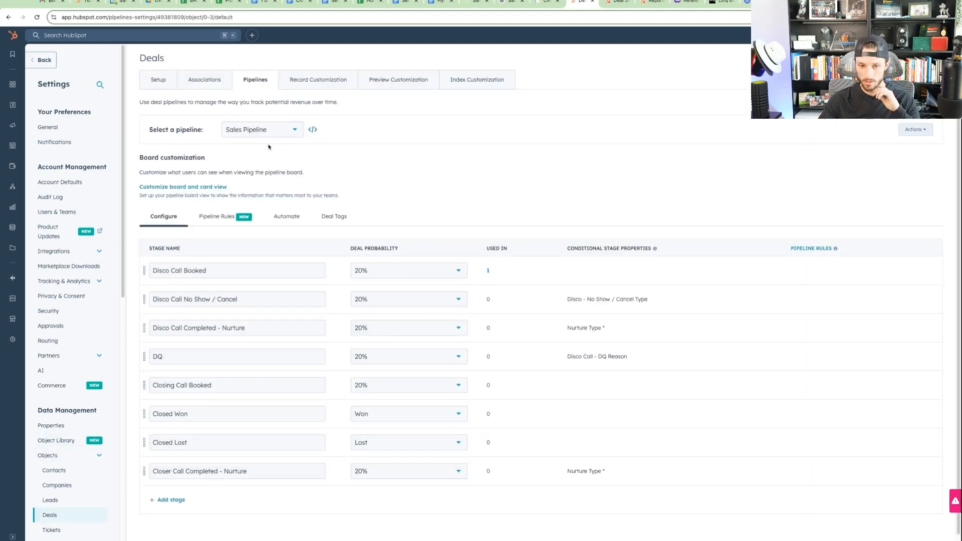
Select the Sales Pipeline and open the management page for its deal tags
click(269, 132)
click(261, 149)
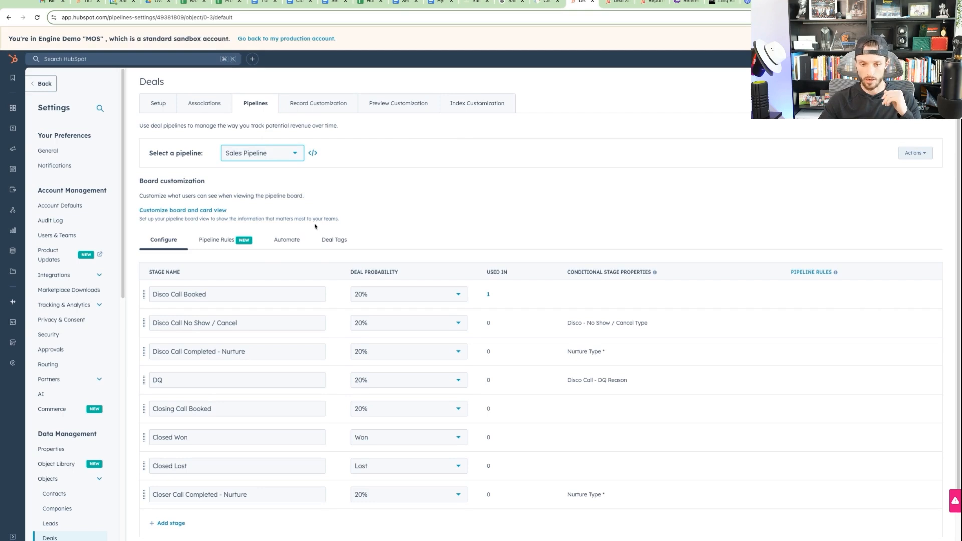
click(334, 241)
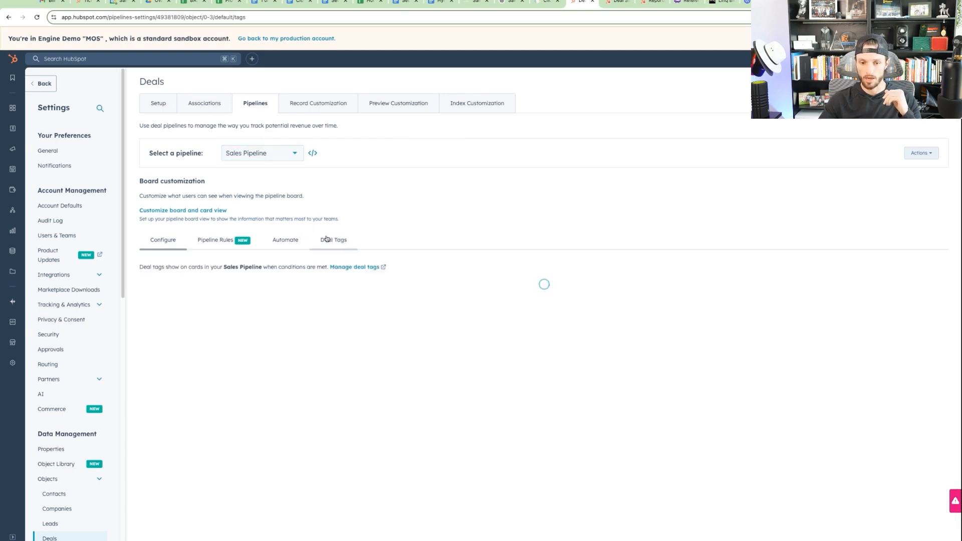
click(347, 270)
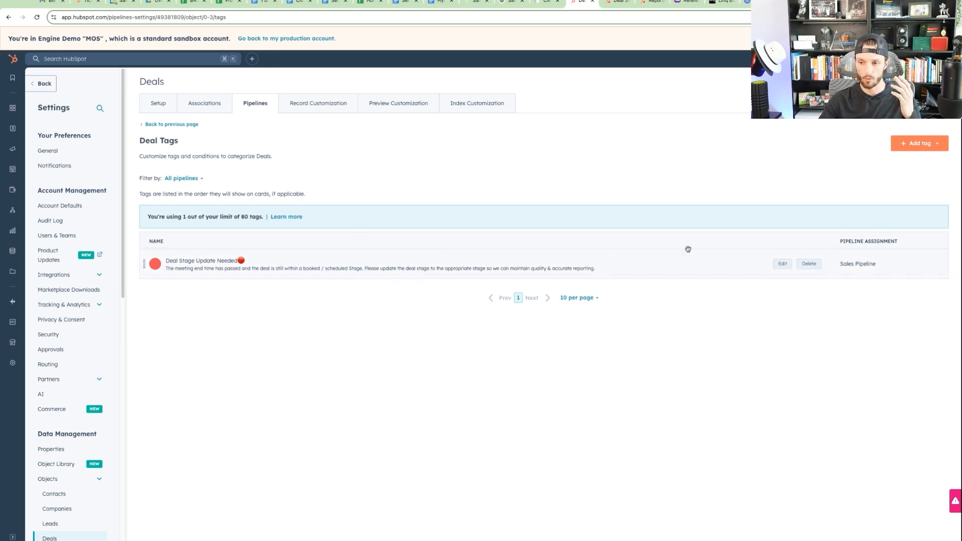
Open the Deal Stage Update Needed tag for editing, enlarge its description box and proceed to its filters
click(924, 145)
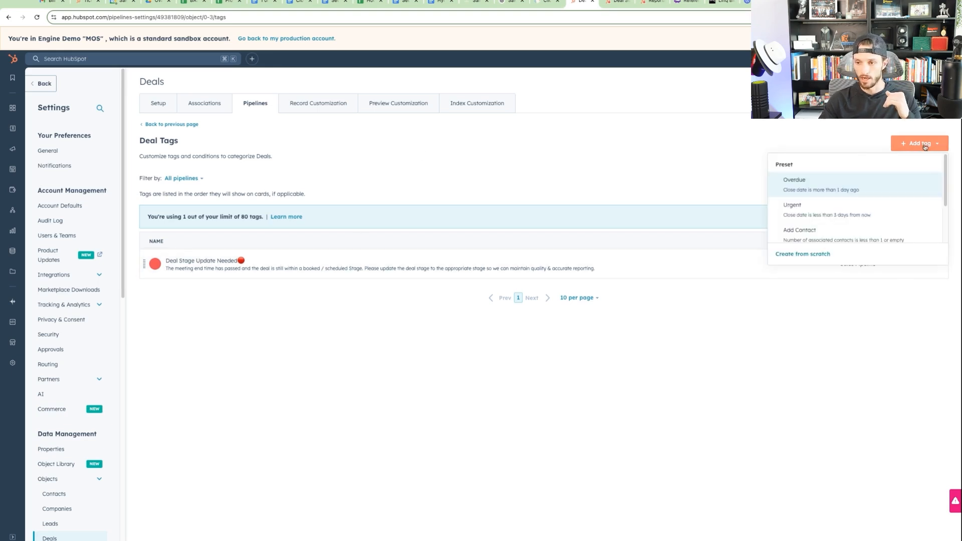
click(798, 254)
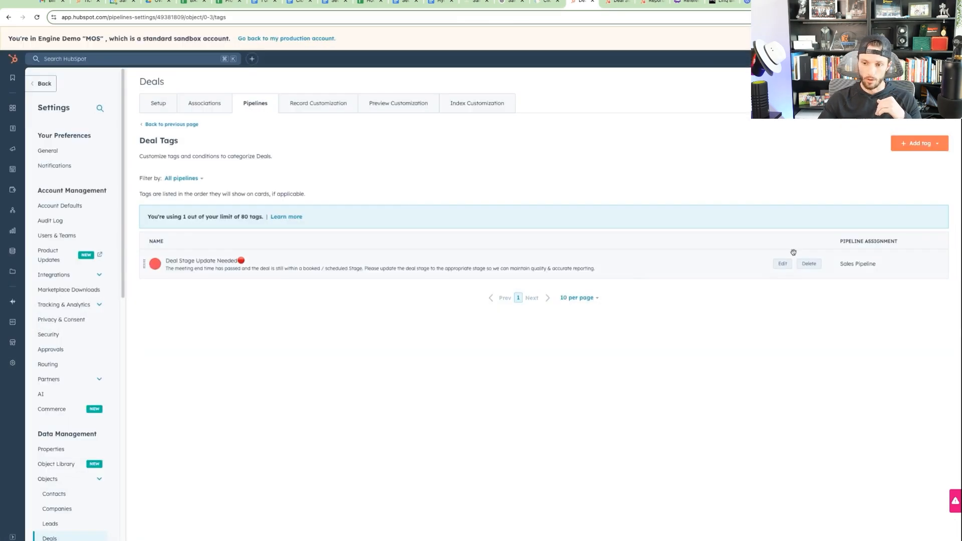
click(781, 264)
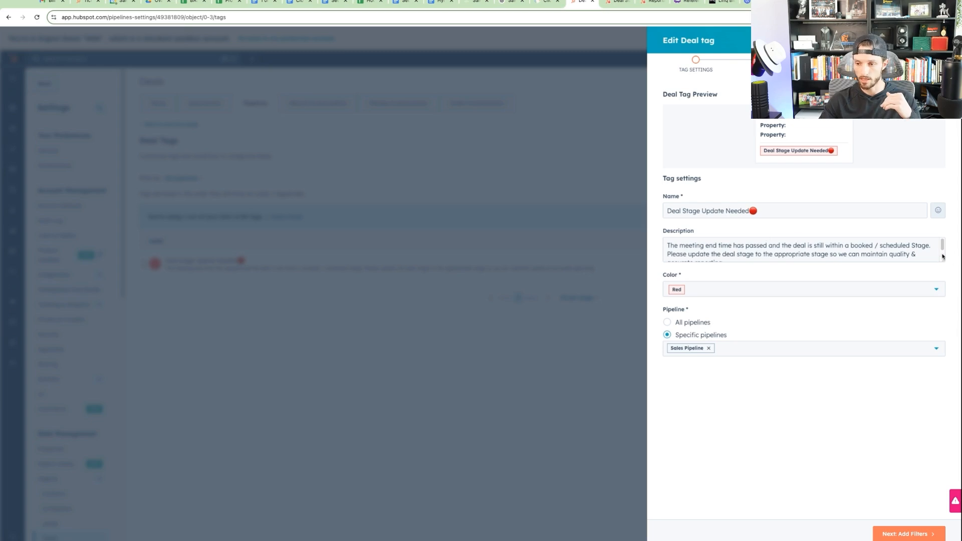
drag(944, 260, 943, 300)
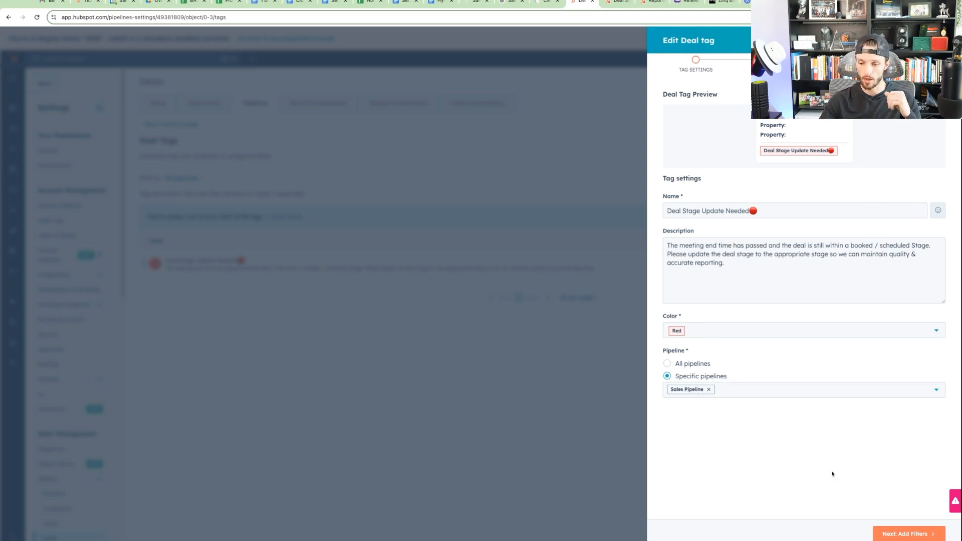
click(908, 534)
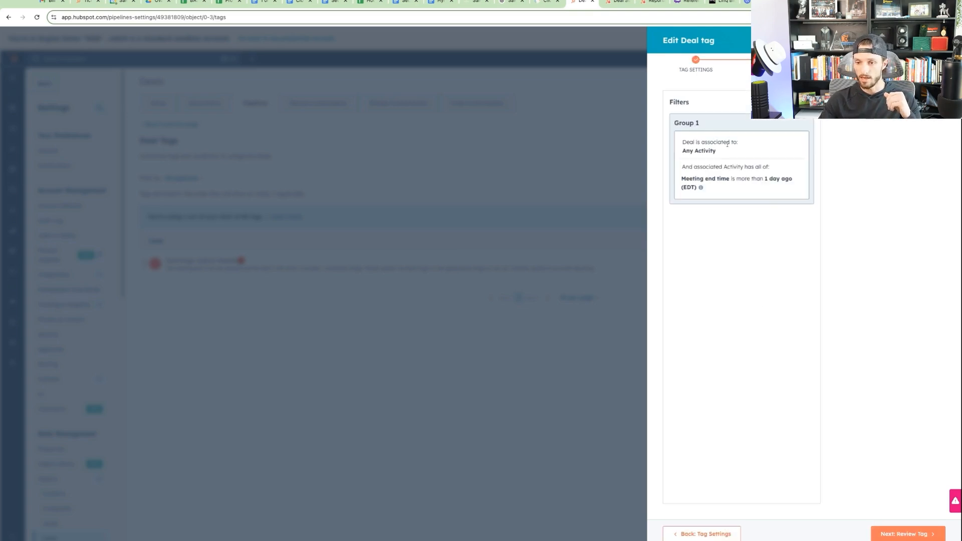
Add a second filter group requiring an associated activity whose Meeting end time is more than 1 day ago
click(707, 150)
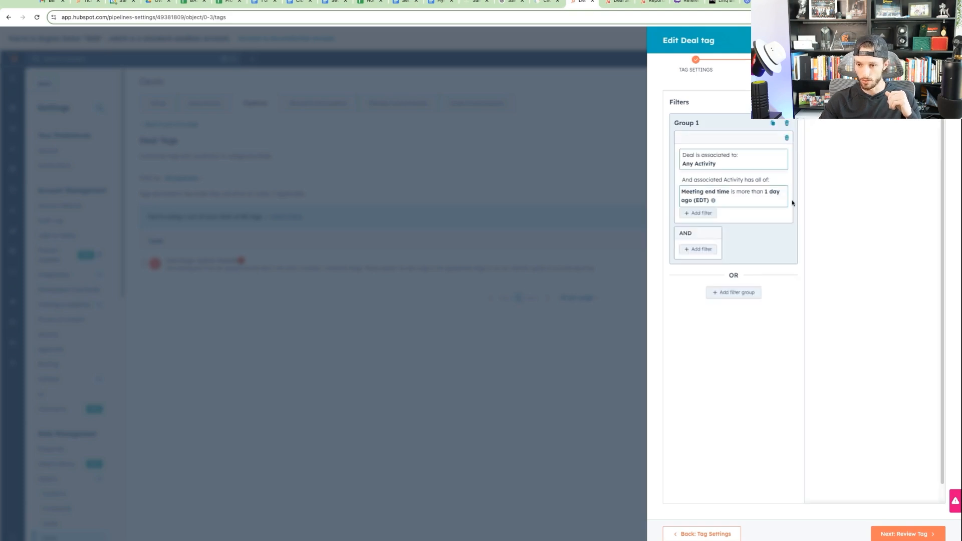
click(725, 156)
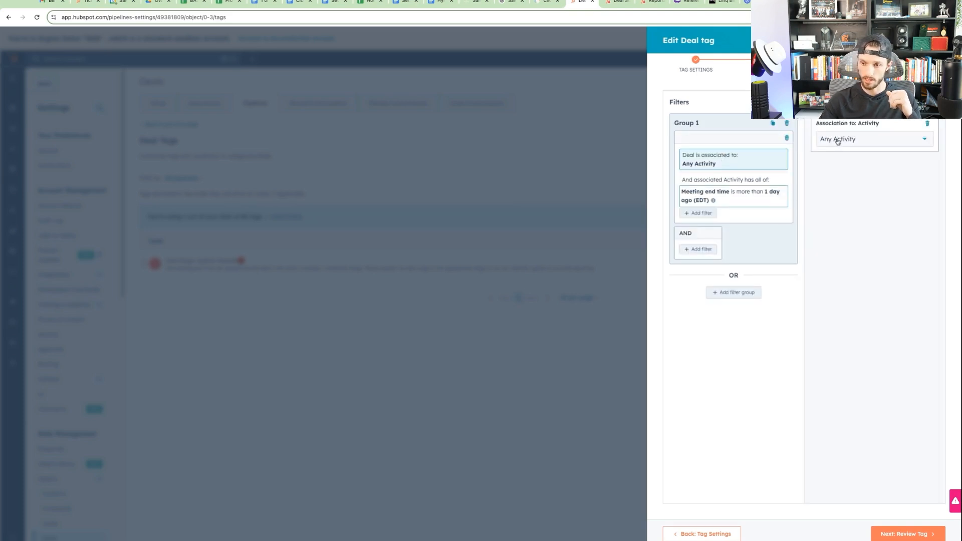
click(734, 294)
click(870, 128)
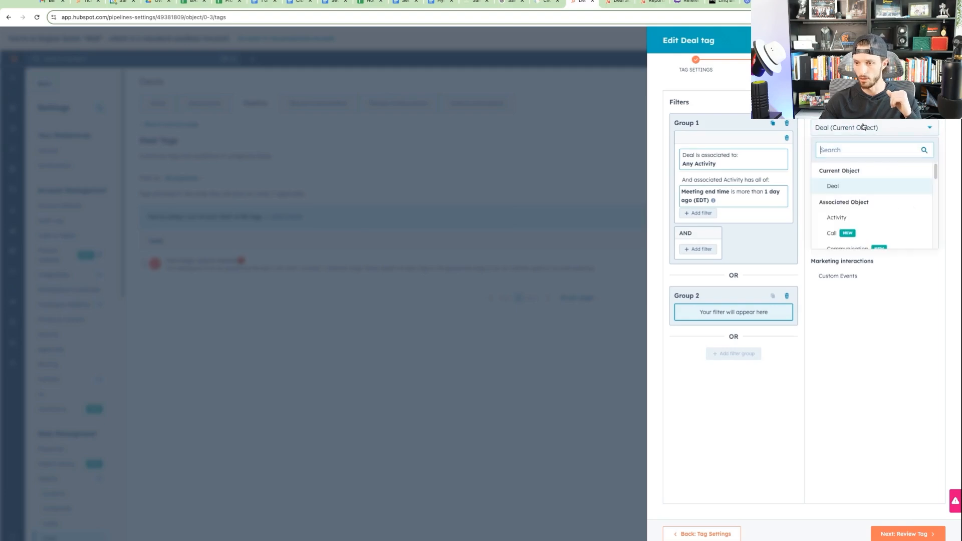
click(847, 218)
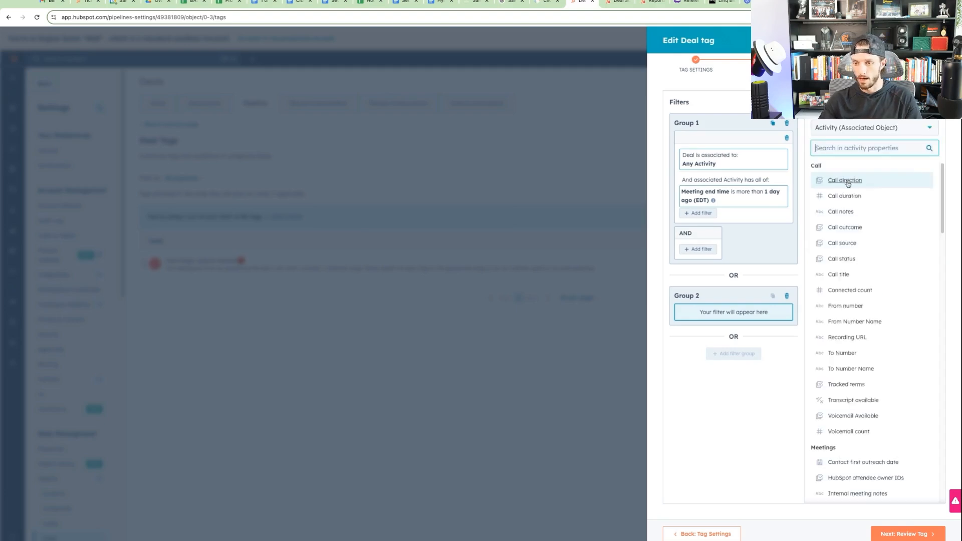
text(meeting)
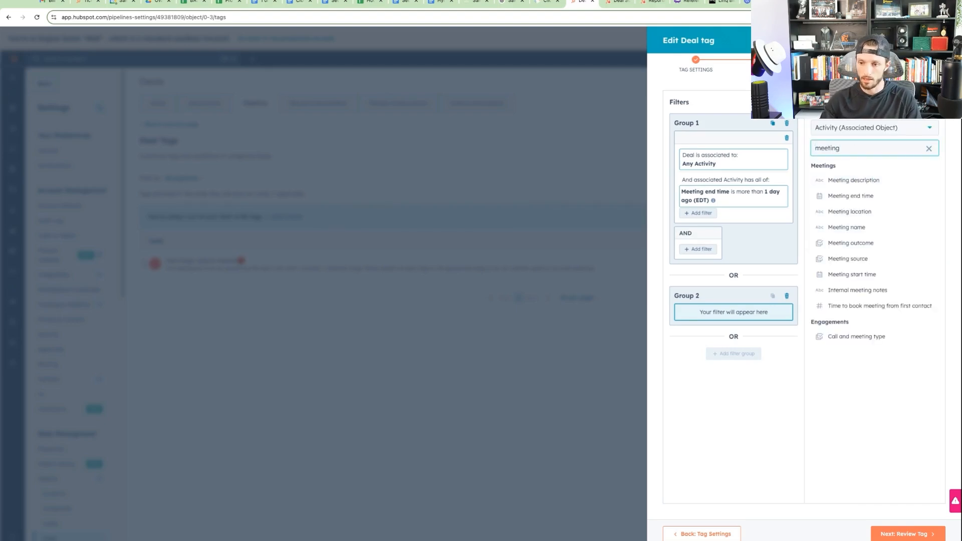
click(883, 185)
click(857, 140)
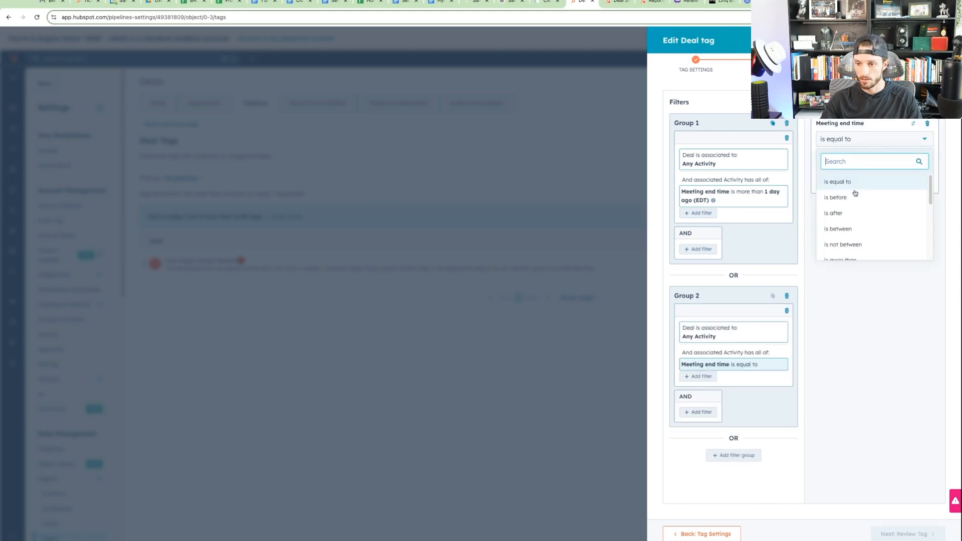
scroll(874, 220, down, 2)
click(861, 203)
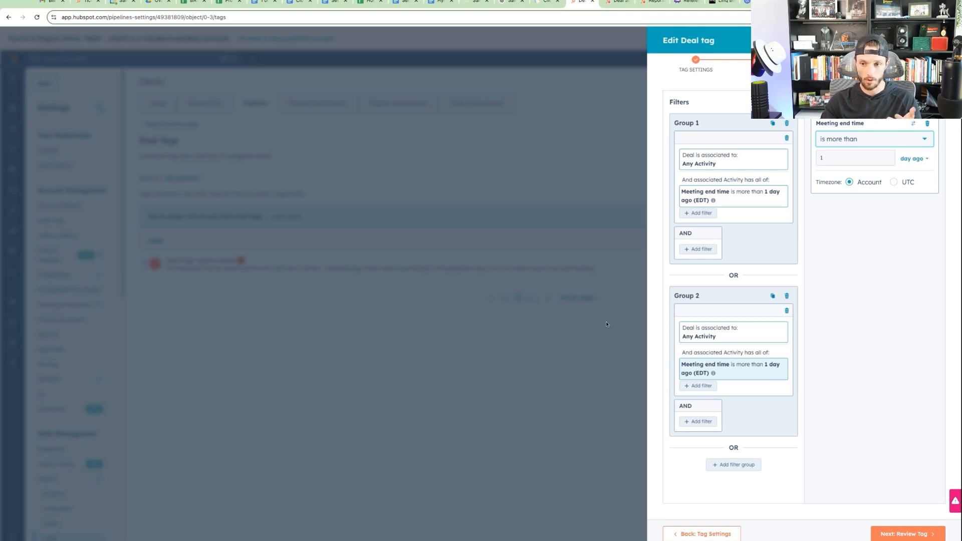
Add an AND condition to Group 2 requiring the deal property Disco Call Outcome to be any of Scheduled
click(700, 421)
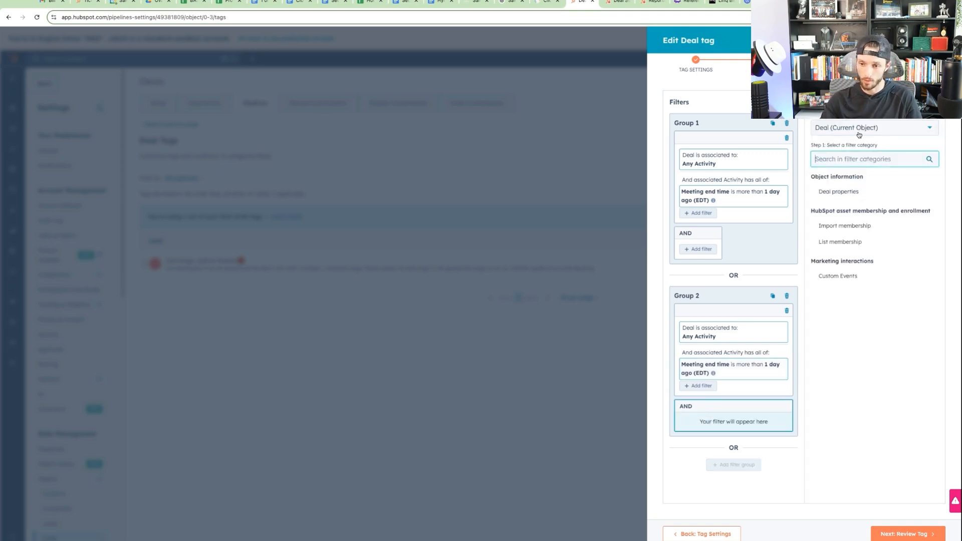
click(847, 190)
text(disco)
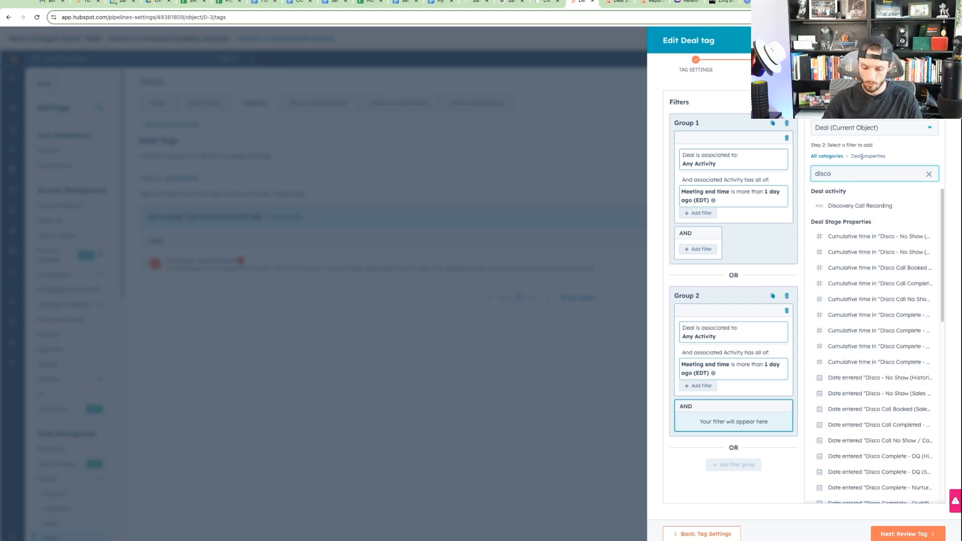
key(BackSpace)
key(BackSpace)
key(BackSpace)
key(BackSpace)
key(BackSpace)
text(Outco)
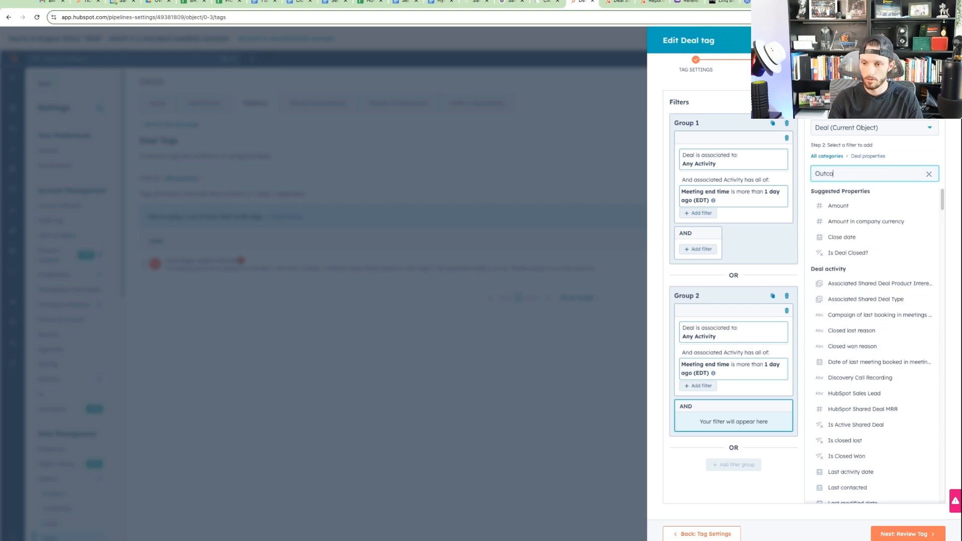
text(me)
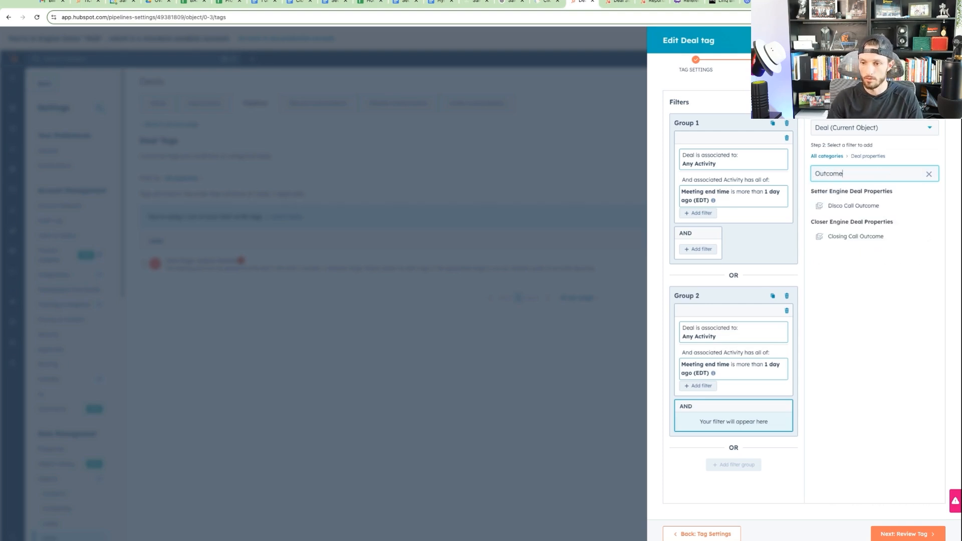
click(872, 211)
click(848, 161)
click(842, 178)
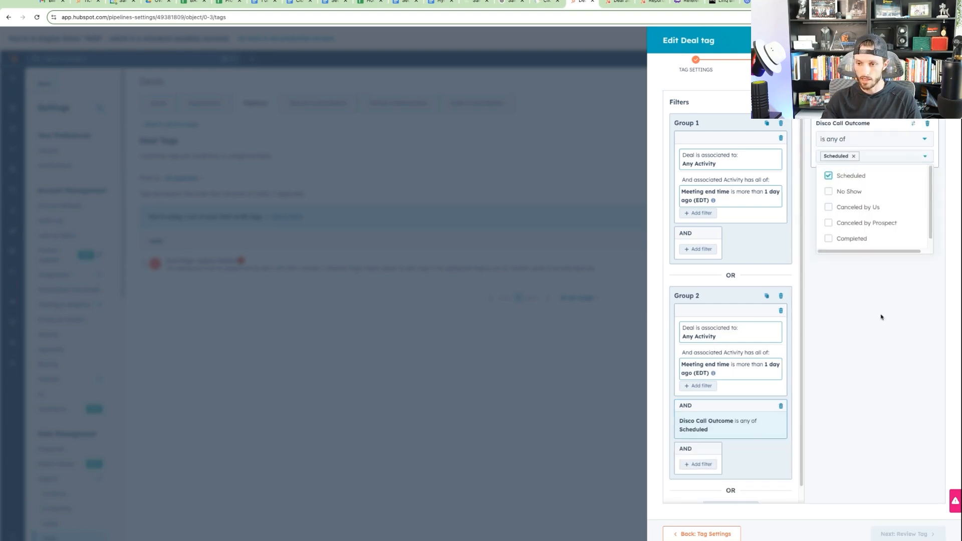
click(881, 317)
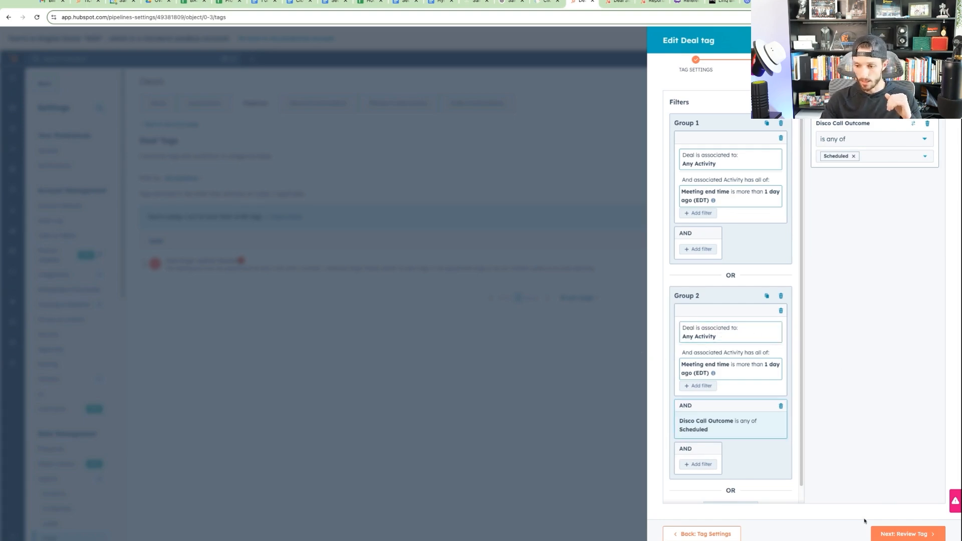
Delete the original Group 1 filter group and save the deal tag
click(781, 123)
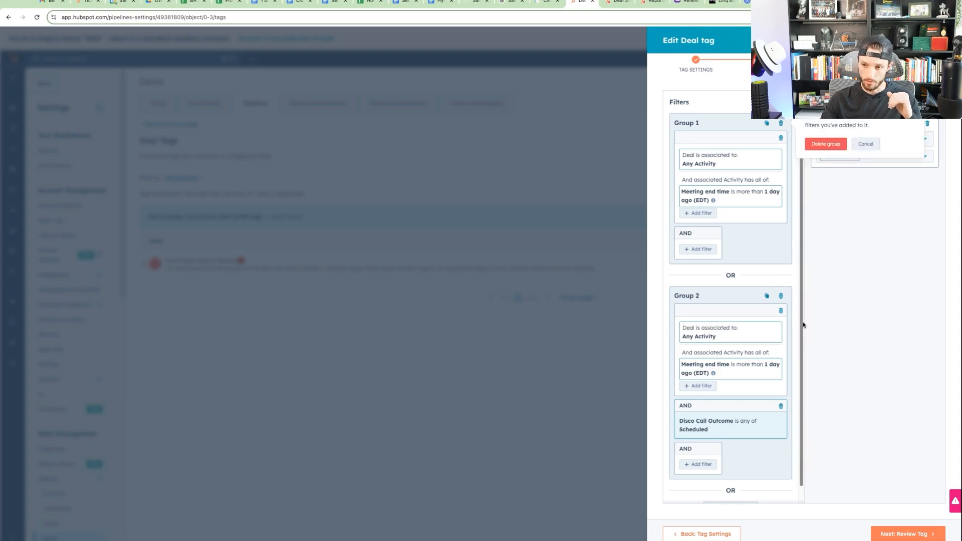
click(825, 144)
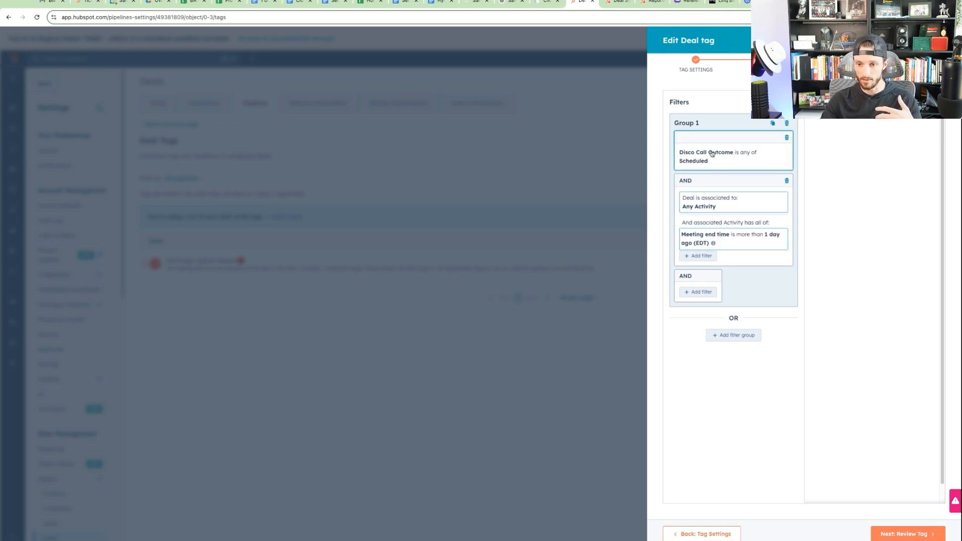
click(915, 532)
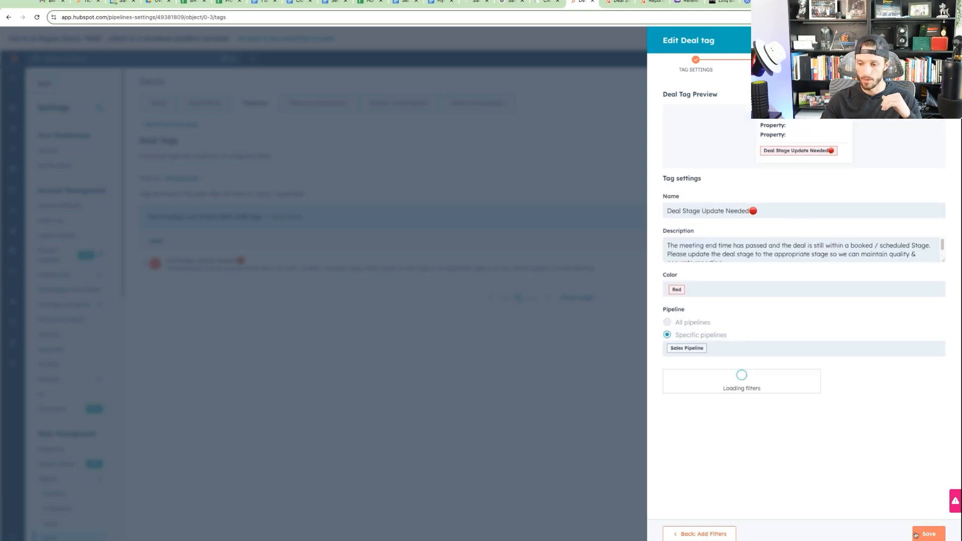
click(934, 535)
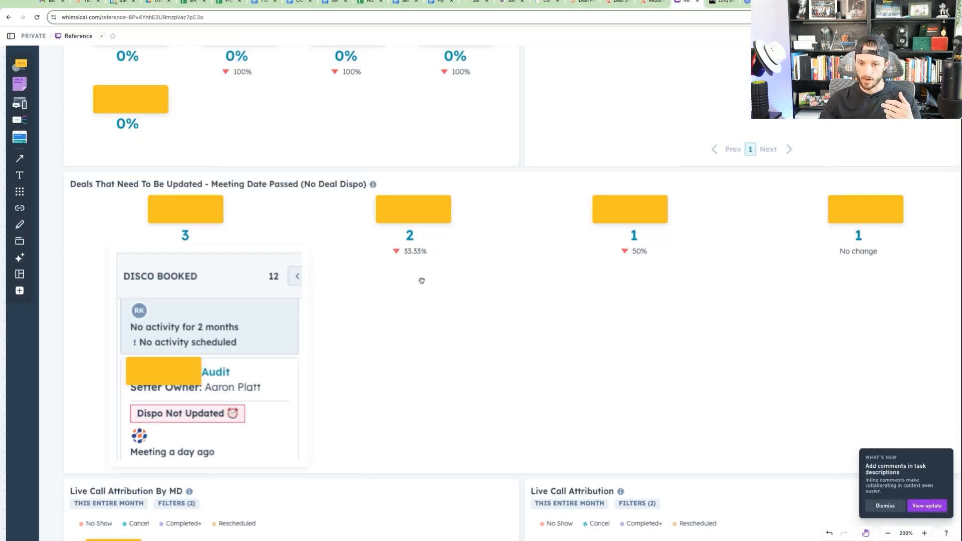
Return from the Whimsical reference board to HubSpot, open the deal properties and search them for "Disco"
scroll(434, 311, left, 3)
scroll(434, 311, down, 1)
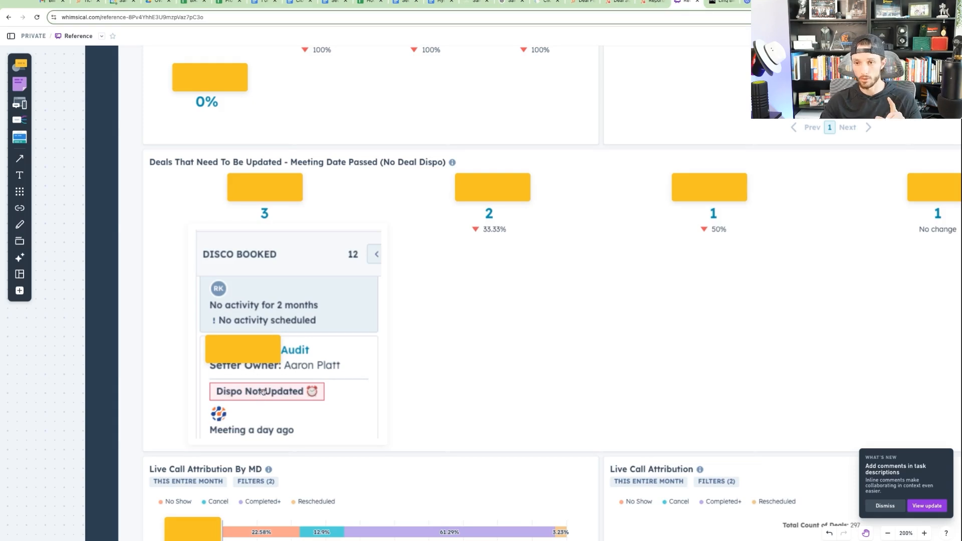
click(591, 6)
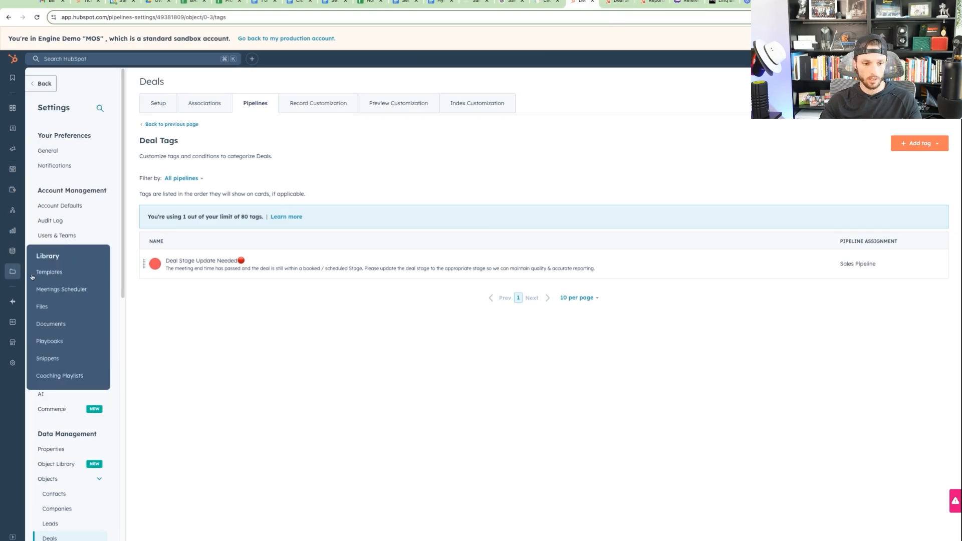
scroll(62, 402, down, 3)
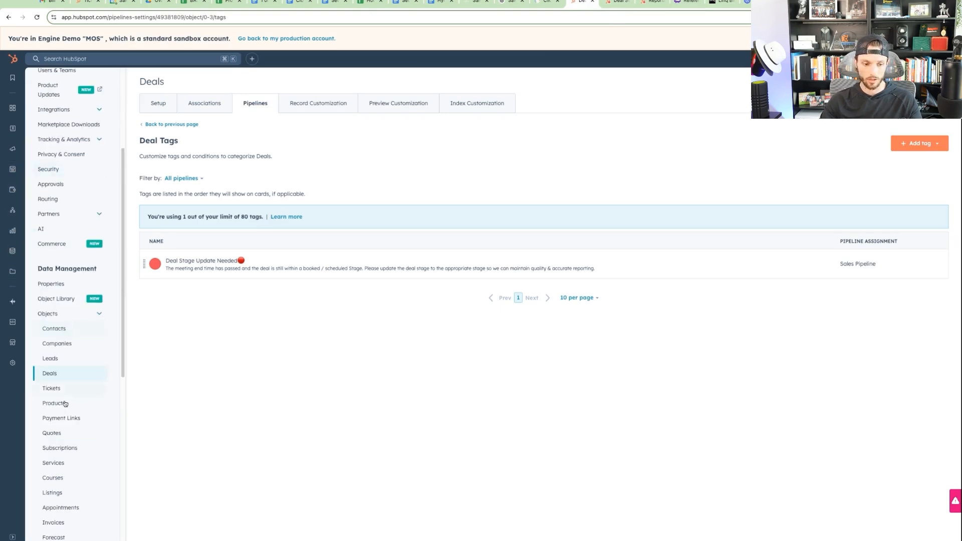
click(58, 376)
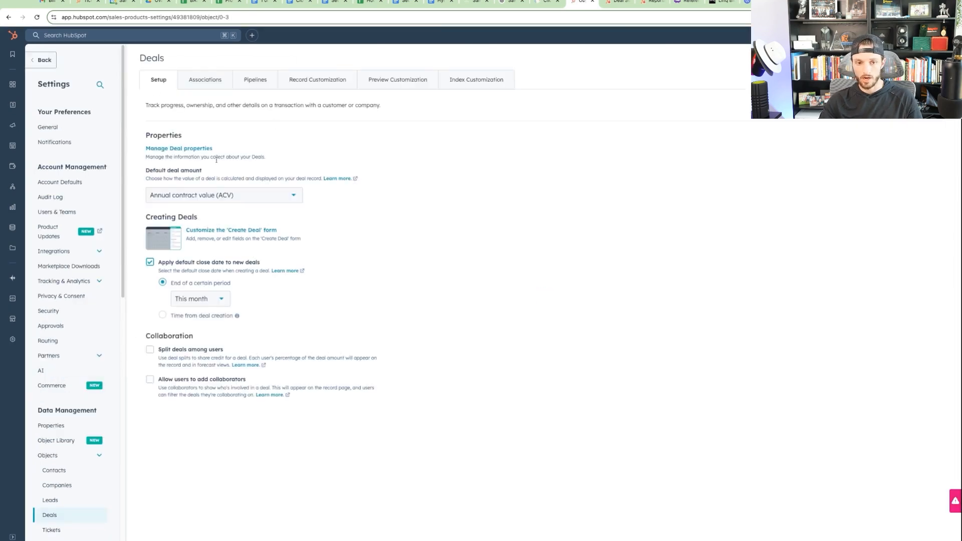
click(199, 150)
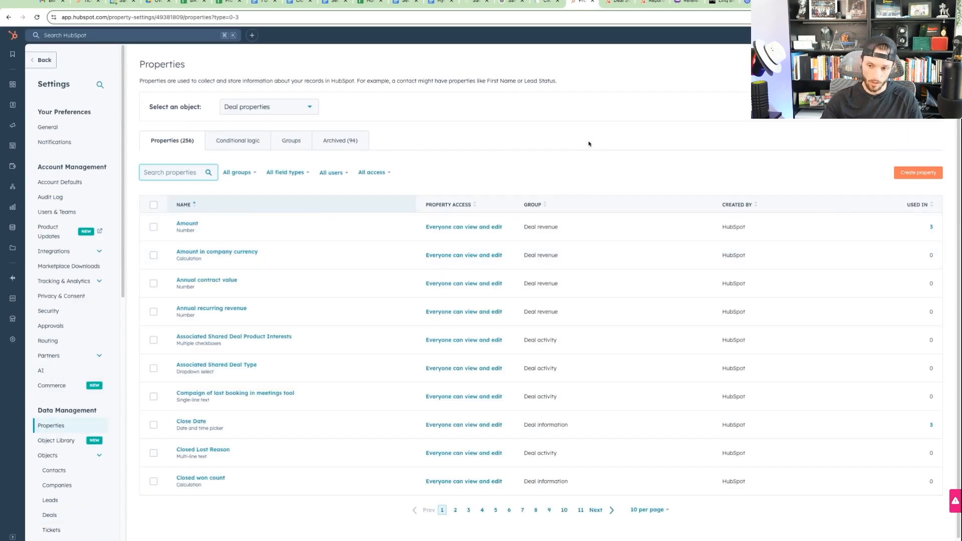
text(Disco)
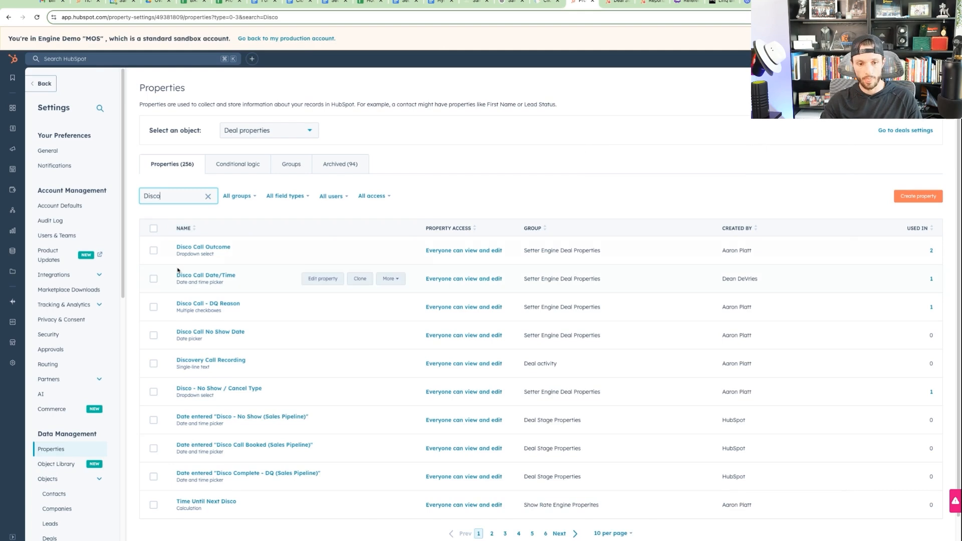
Search the deal properties for "closing" and open the Closing Call Outcome property
key(super+a)
text(c)
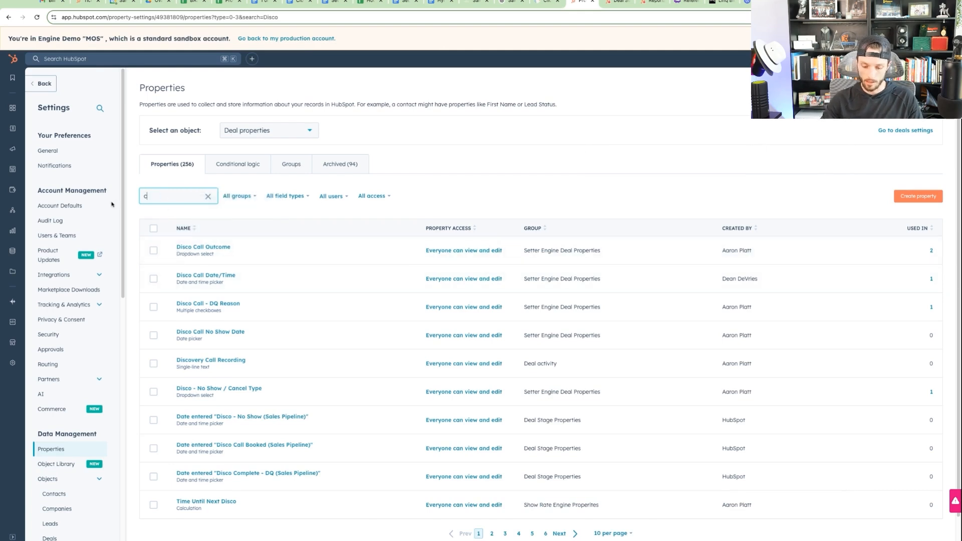
text(losing)
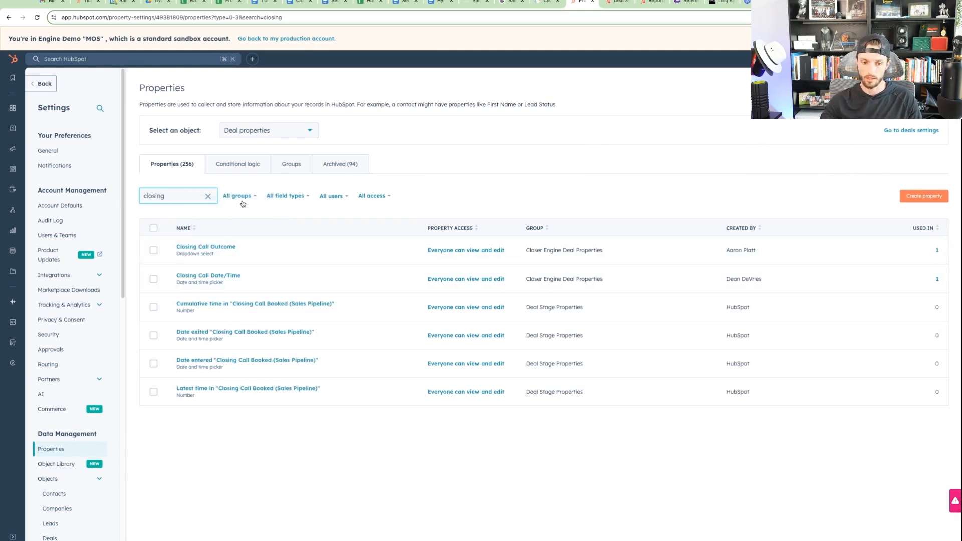
click(325, 251)
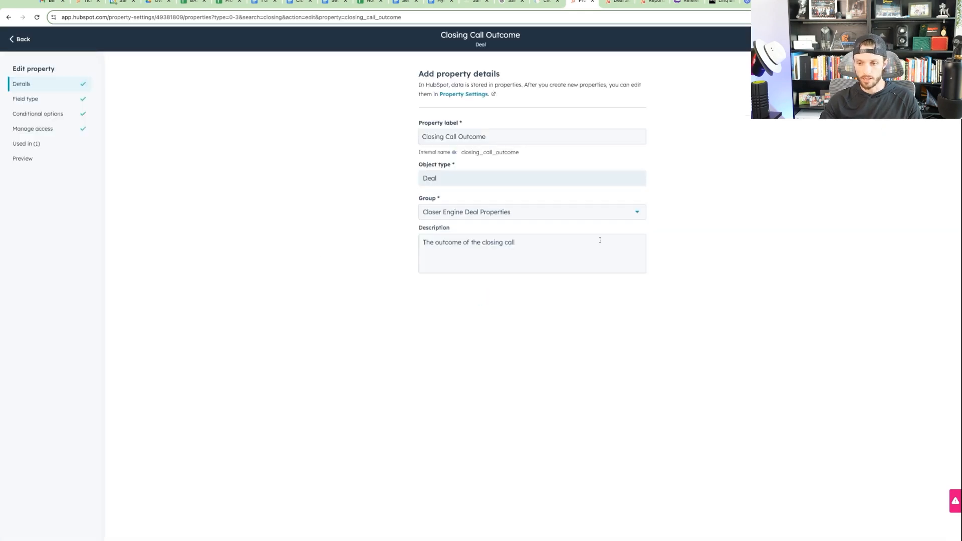
Review the field type and dropdown options of Closing Call Outcome, and return to the deal properties list
click(47, 101)
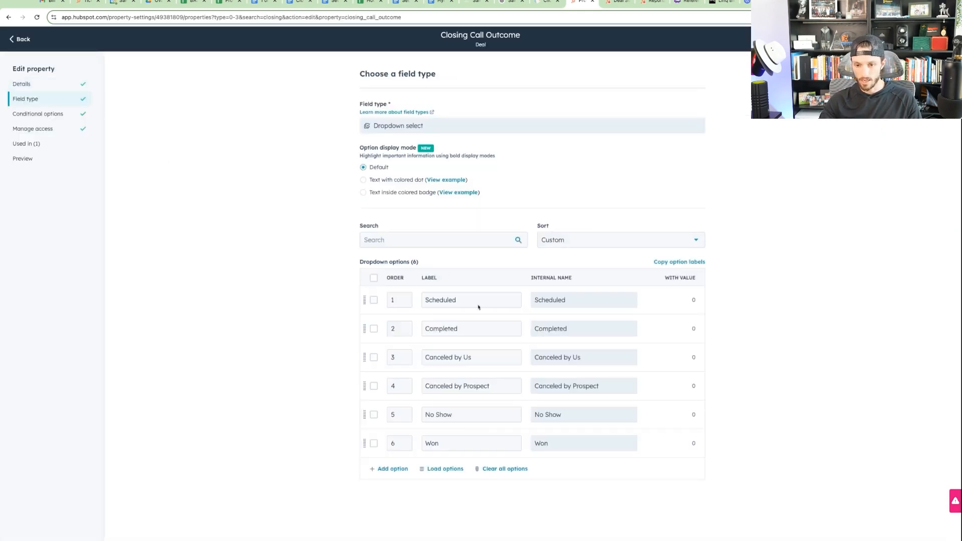
click(463, 301)
click(481, 334)
click(488, 386)
click(490, 415)
click(481, 442)
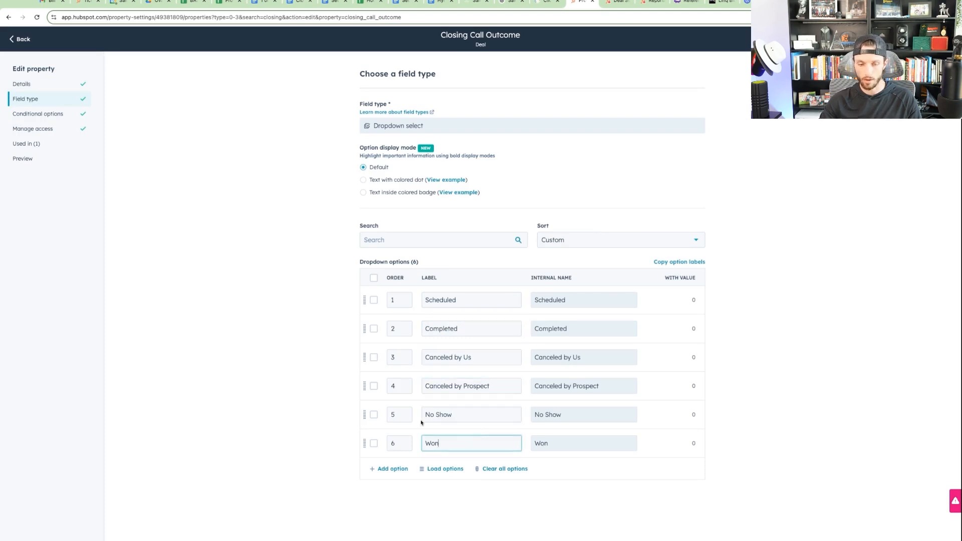
click(21, 39)
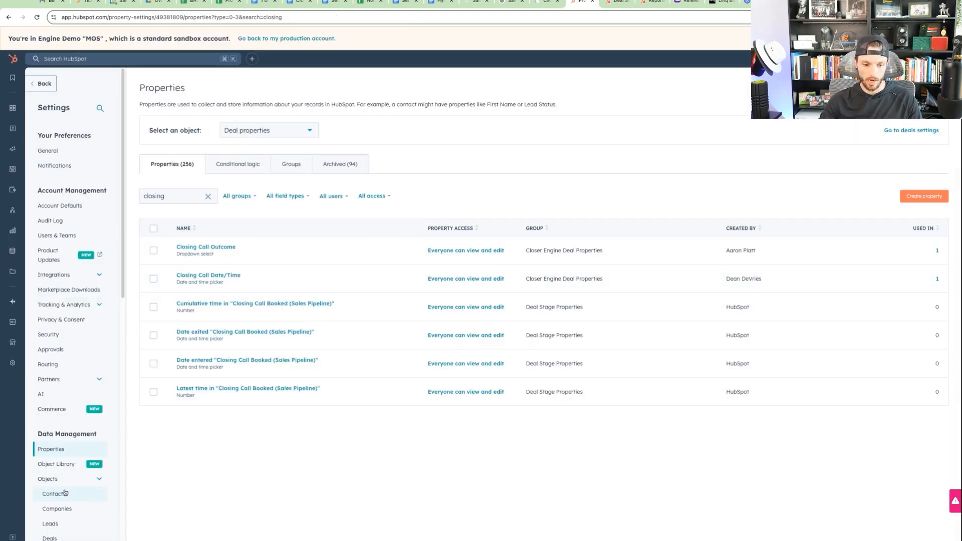
Open the automation settings of the Sales Pipeline in the deal object settings
scroll(68, 451, down, 5)
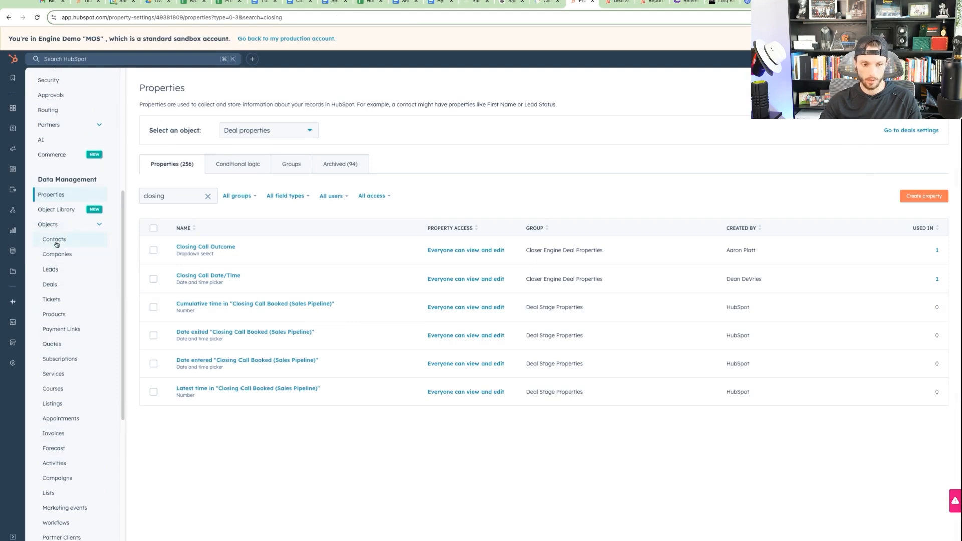
click(61, 283)
click(254, 82)
click(285, 217)
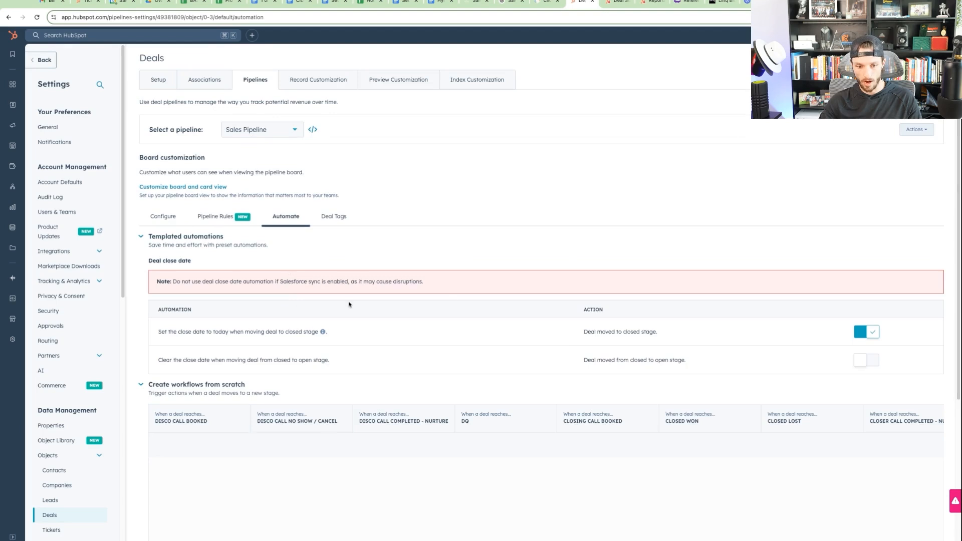
Create a workflow for the Disco Call Booked stage with an Edit record action
scroll(271, 352, down, 4)
click(160, 248)
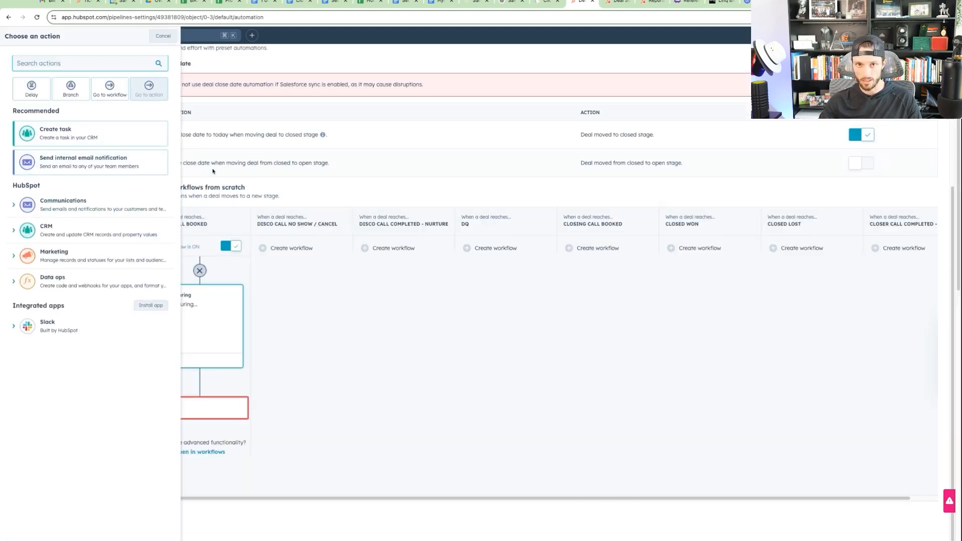
click(15, 231)
scroll(82, 328, down, 1)
click(56, 337)
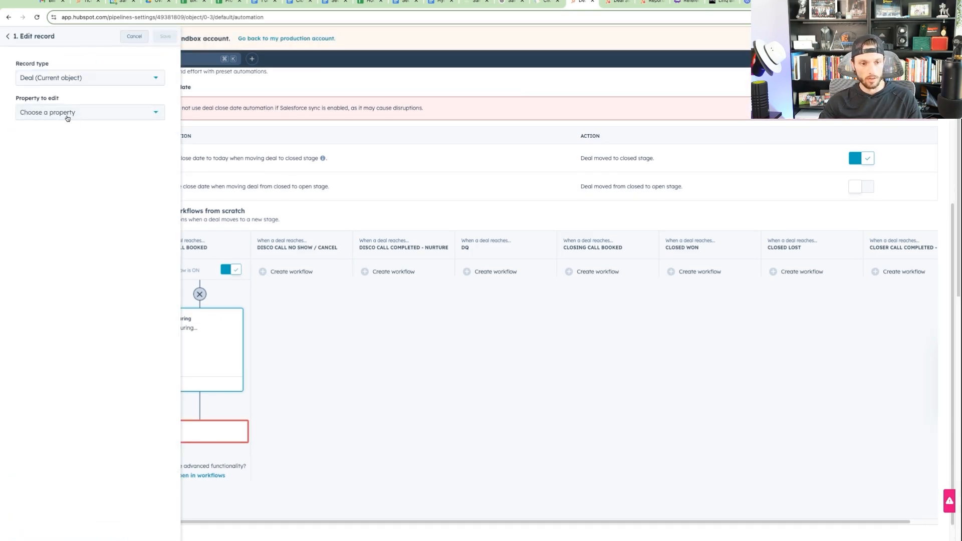
Configure the Edit record action to set the deal property Disco Call Outcome to Scheduled, and save it
click(68, 114)
text(disco)
scroll(88, 200, down, 5)
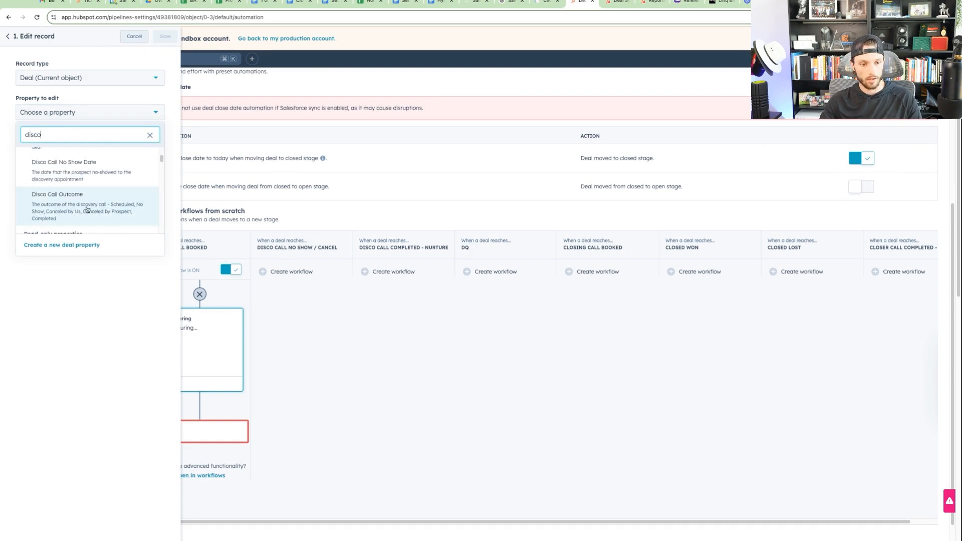
click(86, 209)
click(48, 165)
click(39, 199)
click(165, 37)
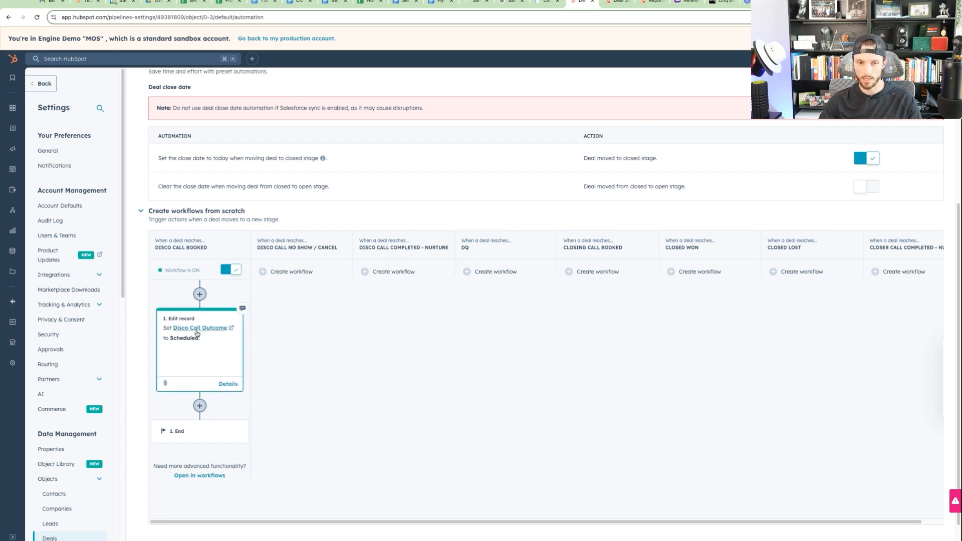
Switch to the browser tab with the reminder workflow test, exit the test and start creating a new workflow
click(614, 2)
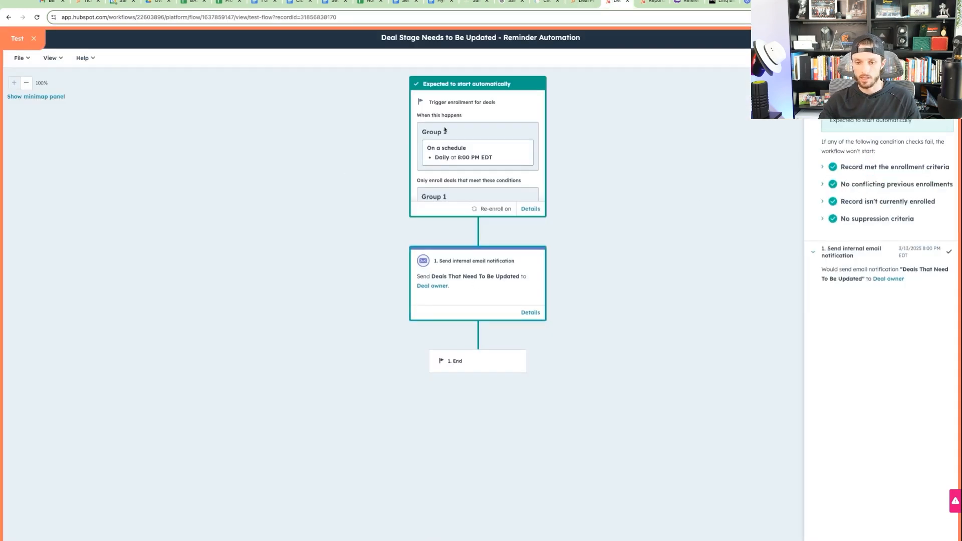
click(31, 42)
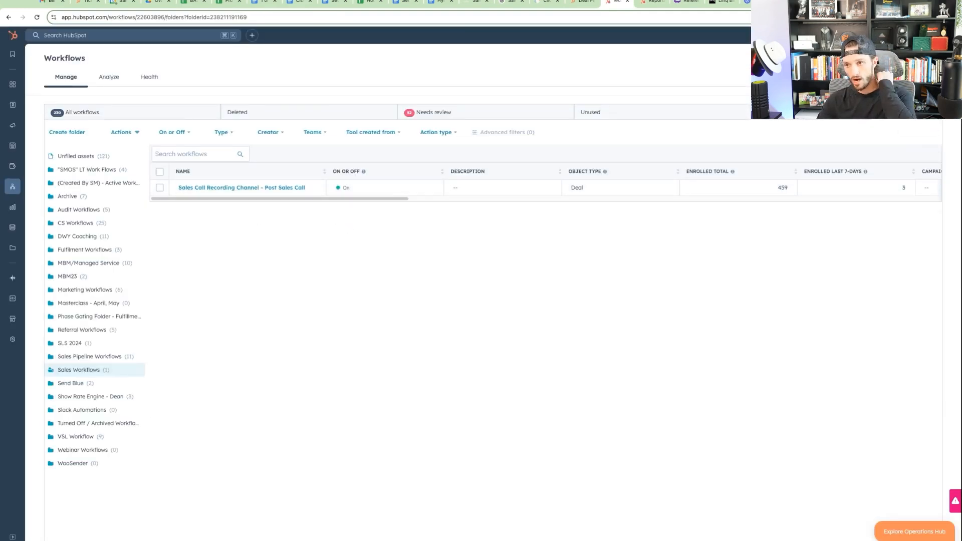
click(910, 77)
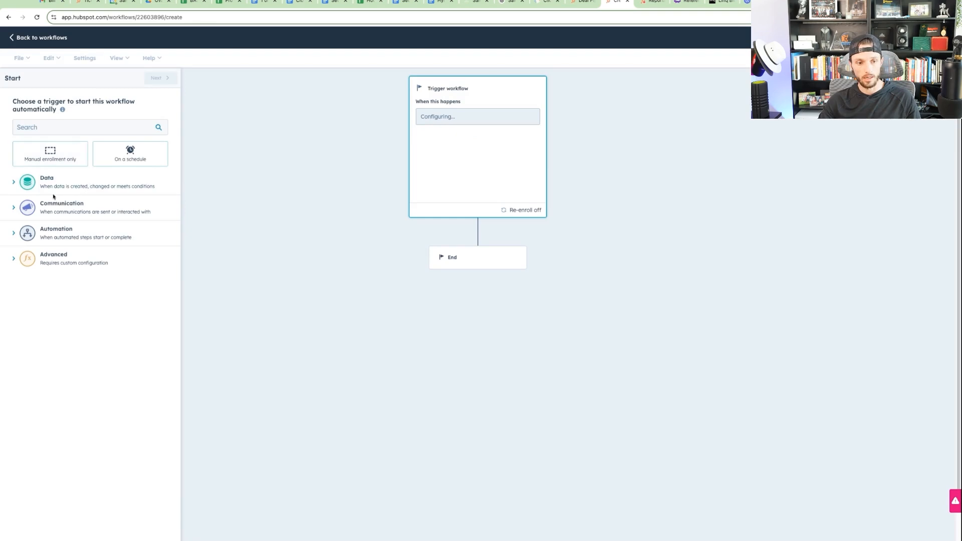
Choose a scheduled trigger that enrolls deals with a daily frequency
click(130, 153)
click(94, 159)
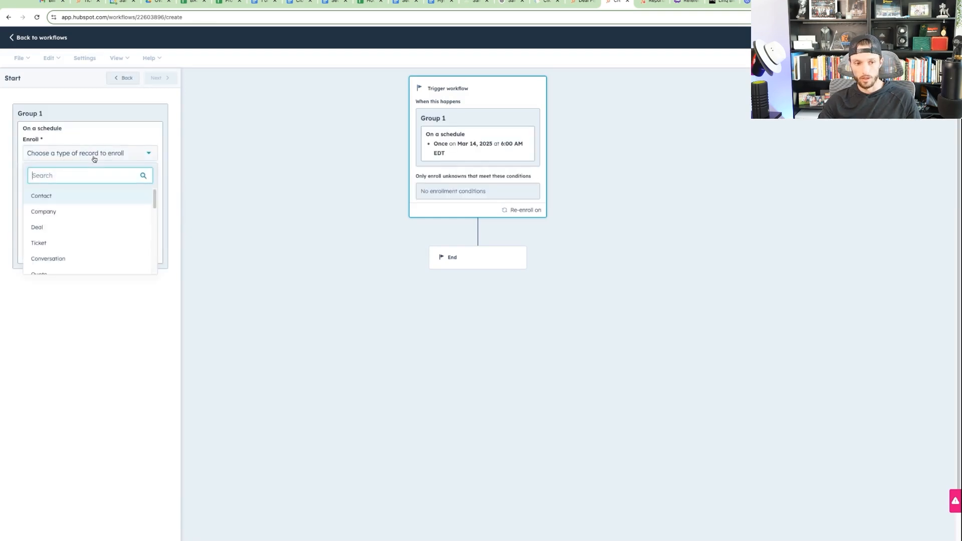
click(60, 228)
click(75, 182)
click(60, 234)
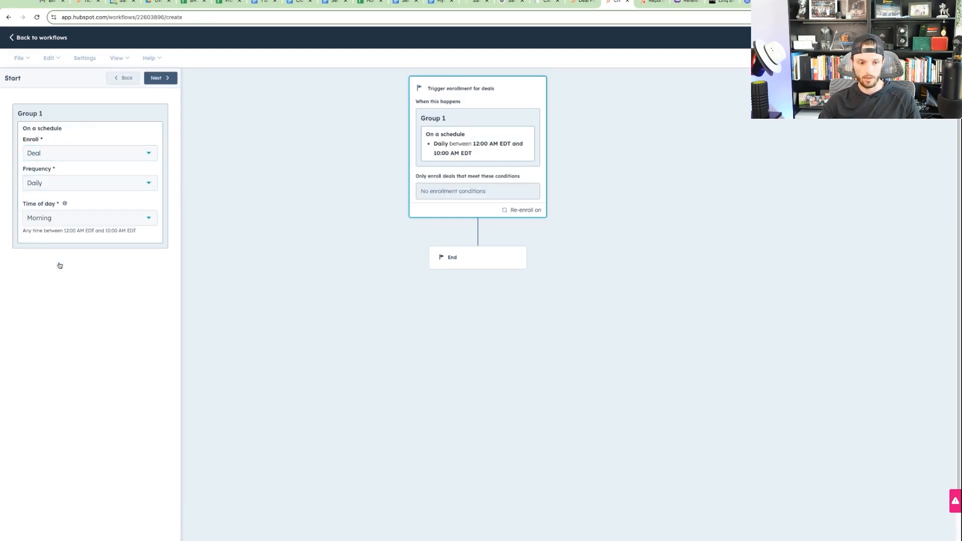
Set the trigger's time of day to a specific time of 8:00 PM EDT
click(52, 219)
click(73, 304)
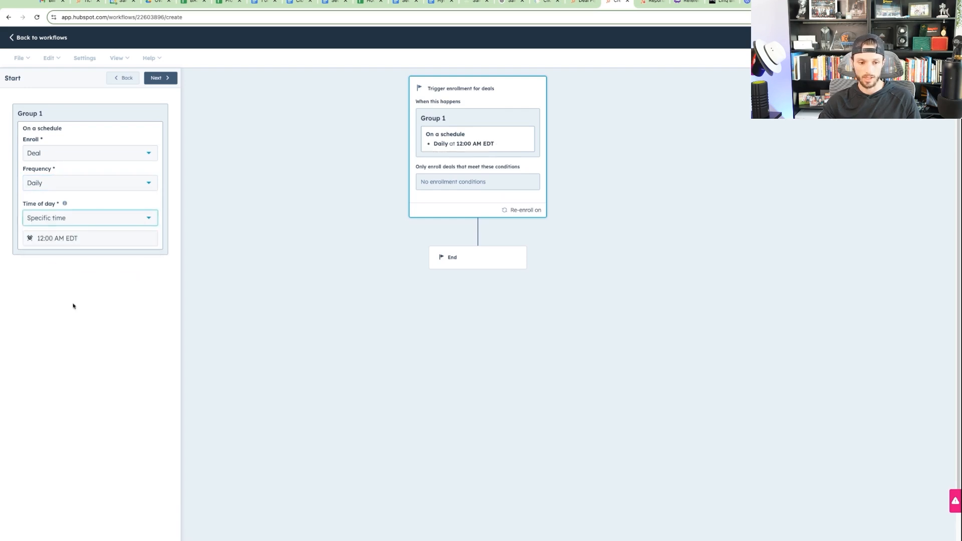
click(67, 242)
scroll(71, 278, down, 15)
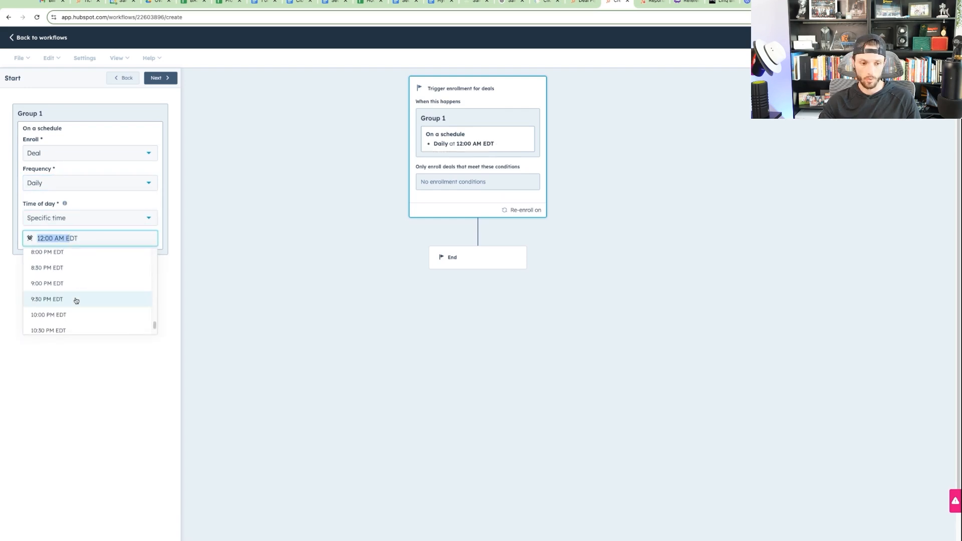
click(70, 268)
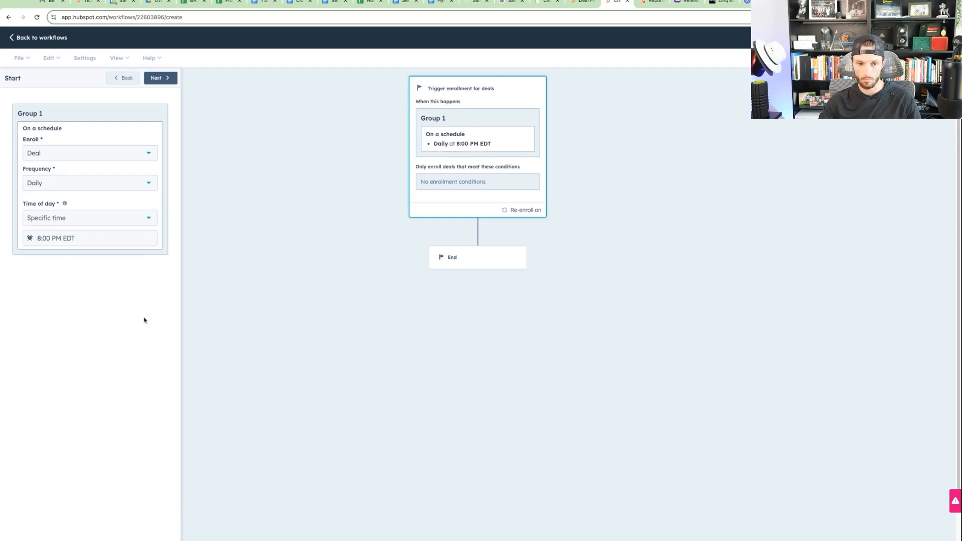
Add an enrollment condition requiring Deal Tags to be any of Dispo Not Updated, and save the trigger
click(168, 79)
click(92, 195)
click(246, 164)
text(deal tag)
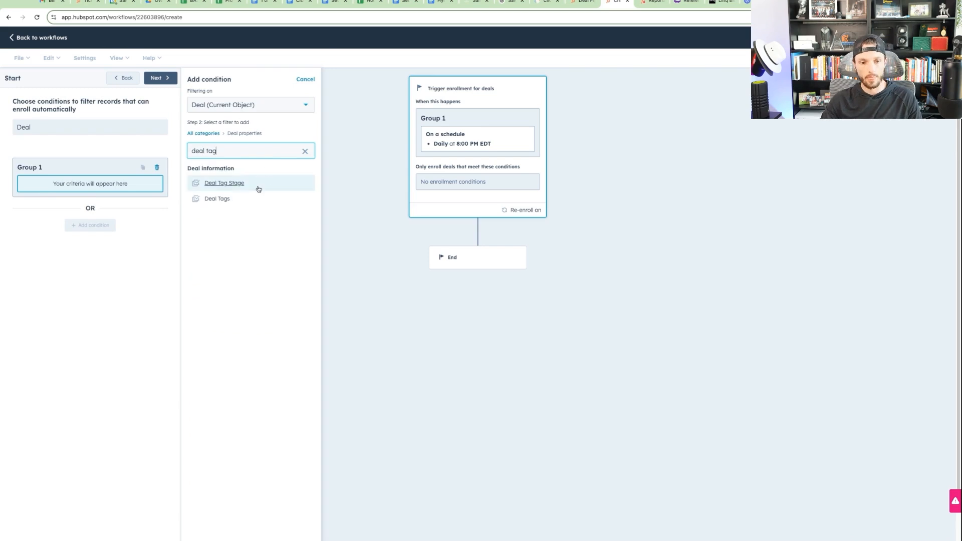
click(241, 198)
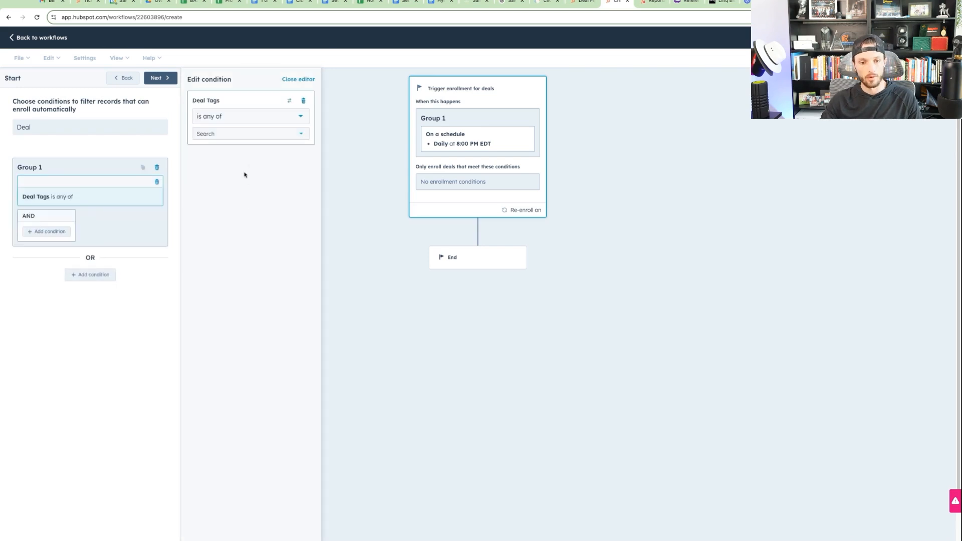
click(236, 134)
scroll(250, 210, down, 3)
click(268, 193)
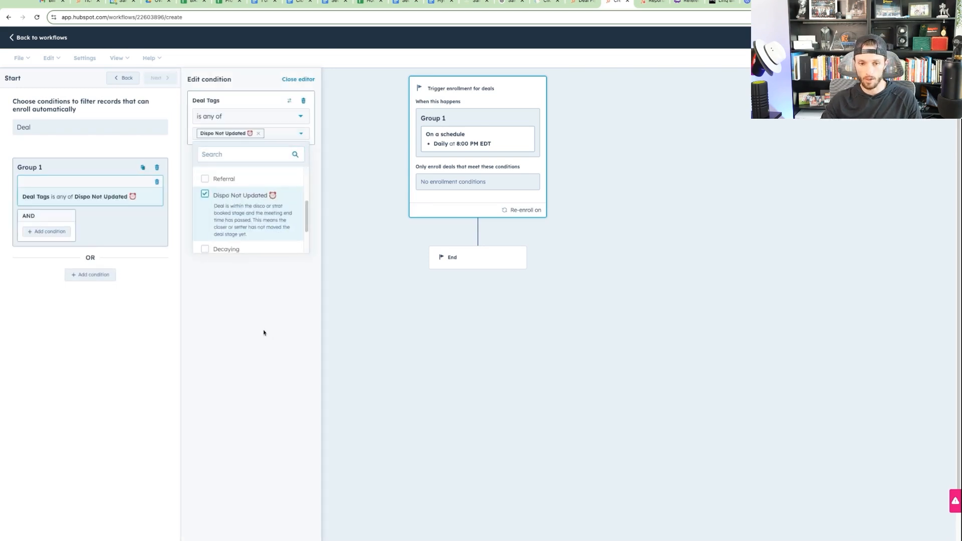
click(264, 333)
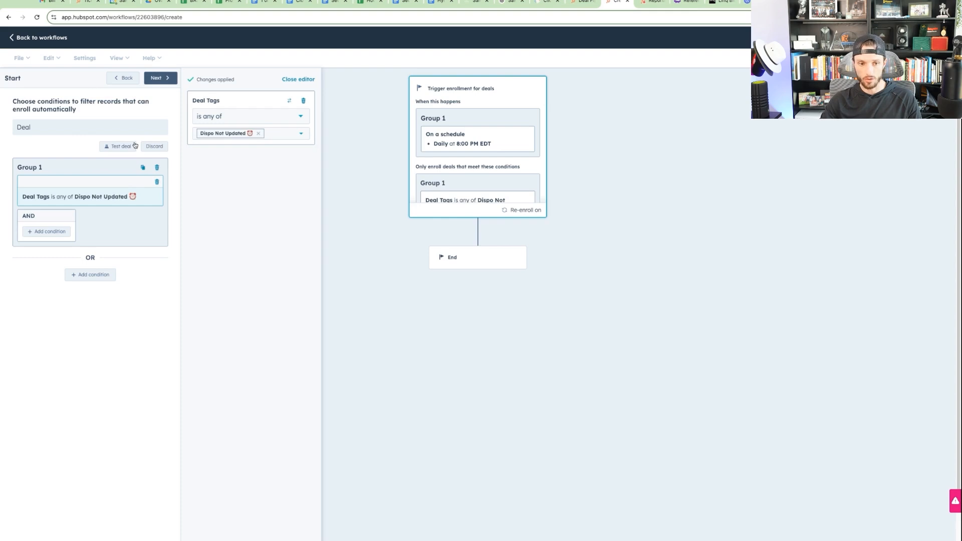
click(158, 78)
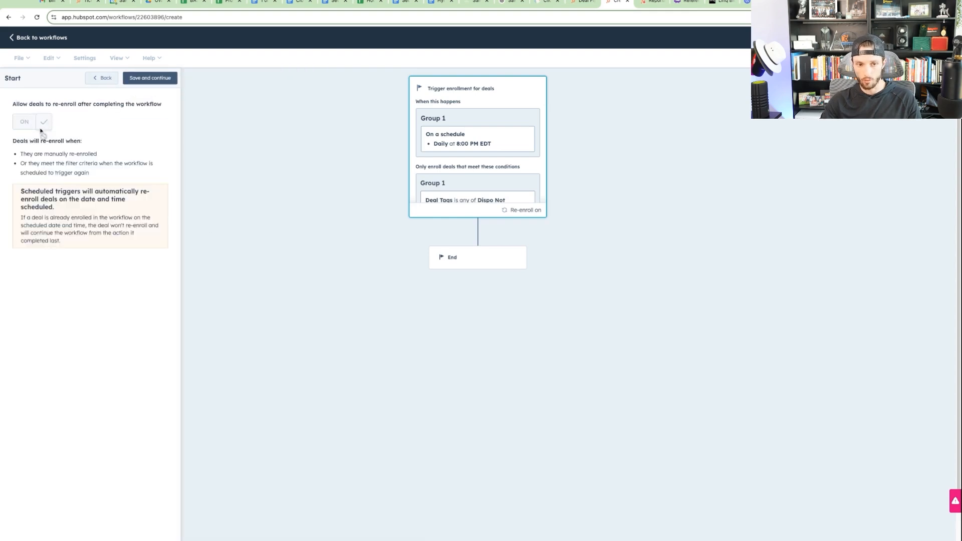
click(157, 78)
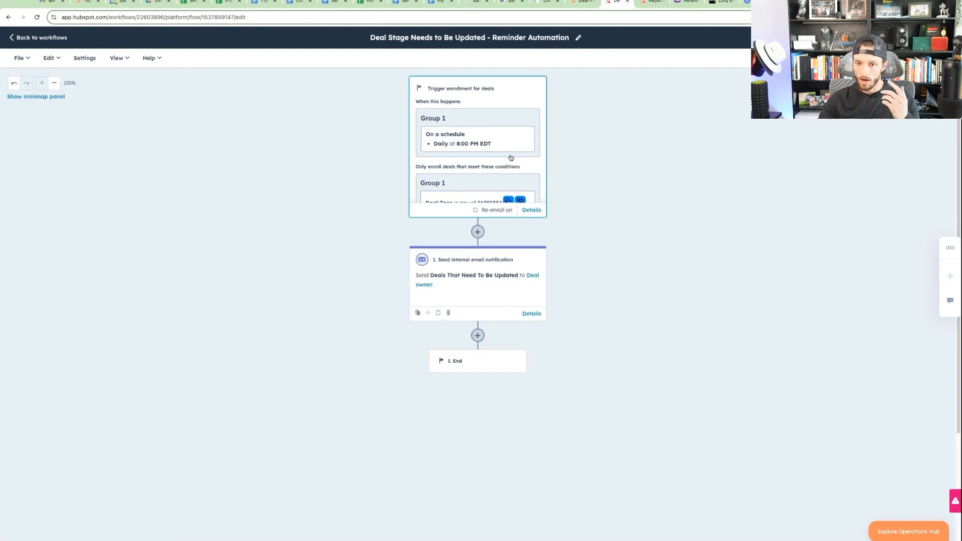
Examine the enrollment trigger and the internal email notification of the Deal Stage Needs to Be Updated reminder workflow
click(470, 120)
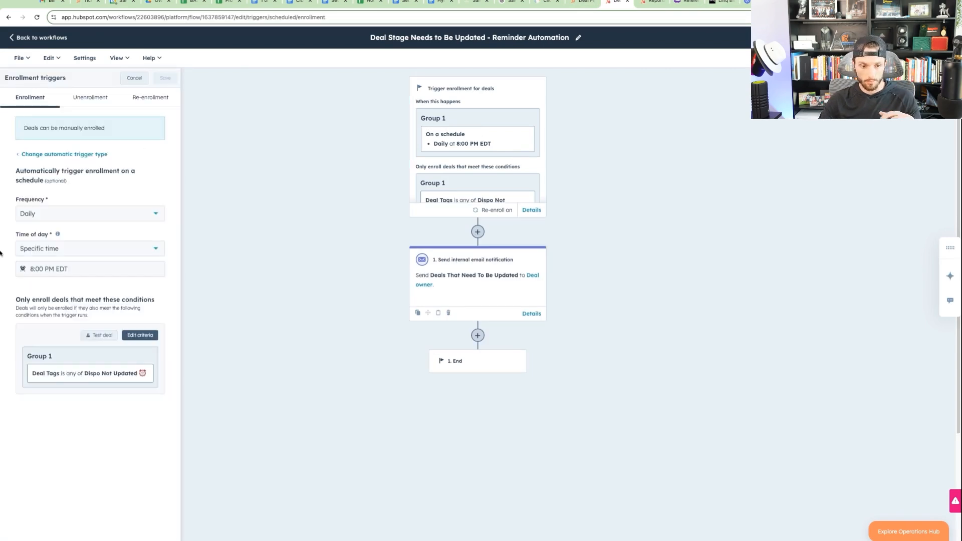
click(467, 288)
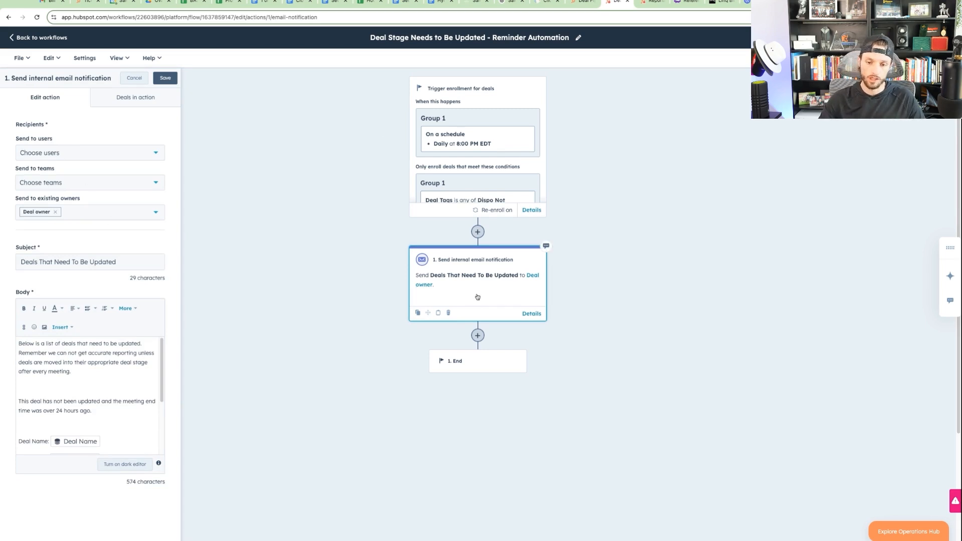
Try adding a Send Slack notification action after the internal email notification, looking at its channel choices
click(478, 336)
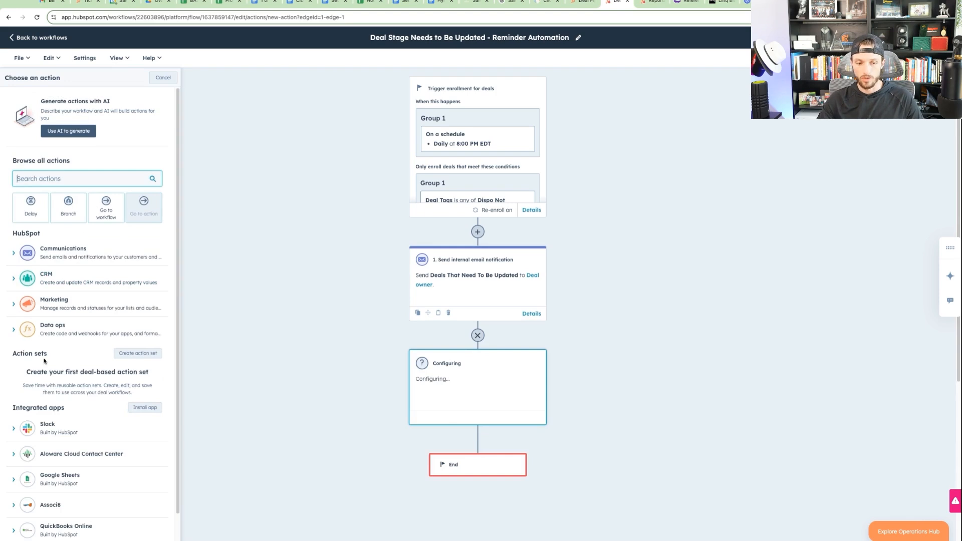
scroll(85, 361, down, 1)
click(48, 392)
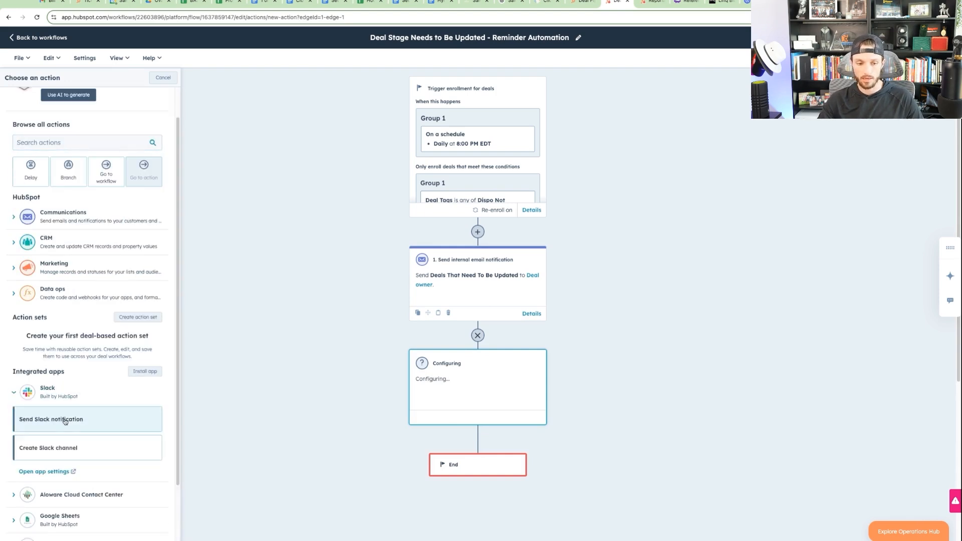
click(70, 425)
click(64, 155)
click(64, 155)
click(64, 155)
click(68, 157)
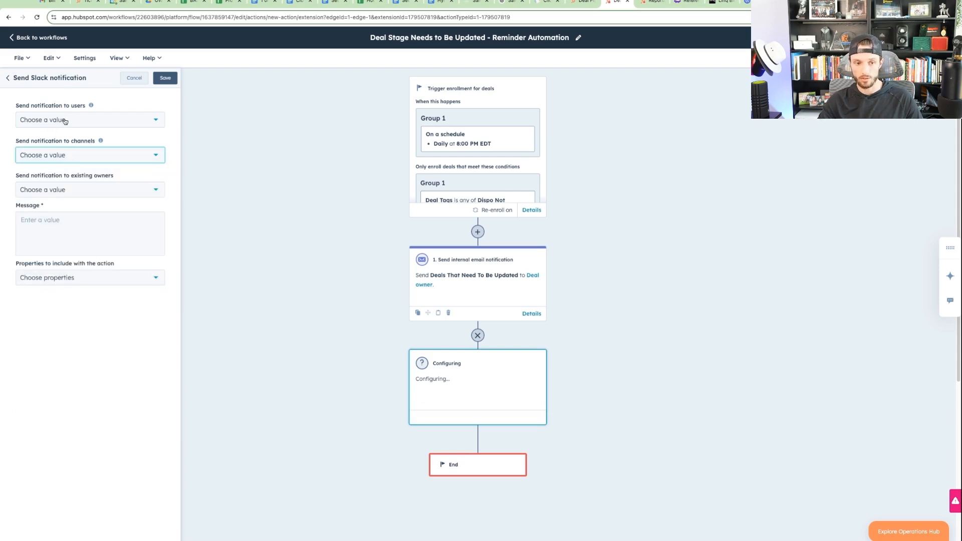
Try addressing the Slack notification to Setter Owner and Deal owner, and cancel the action's configuration
click(56, 190)
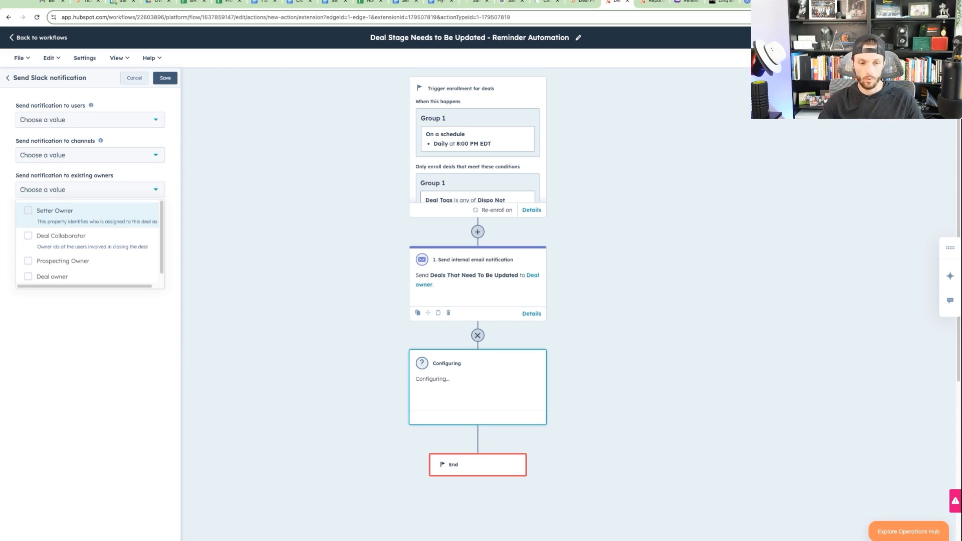
click(36, 217)
click(52, 277)
click(137, 336)
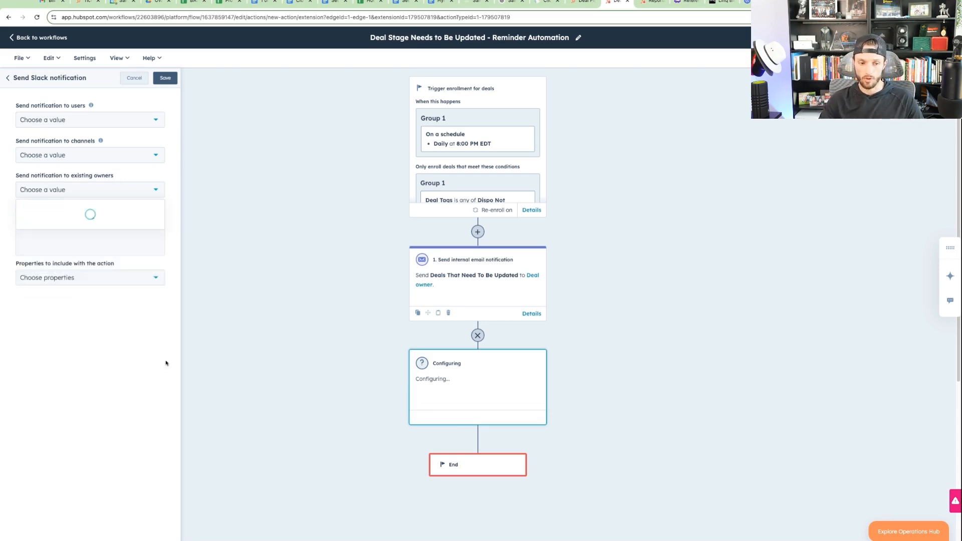
click(63, 231)
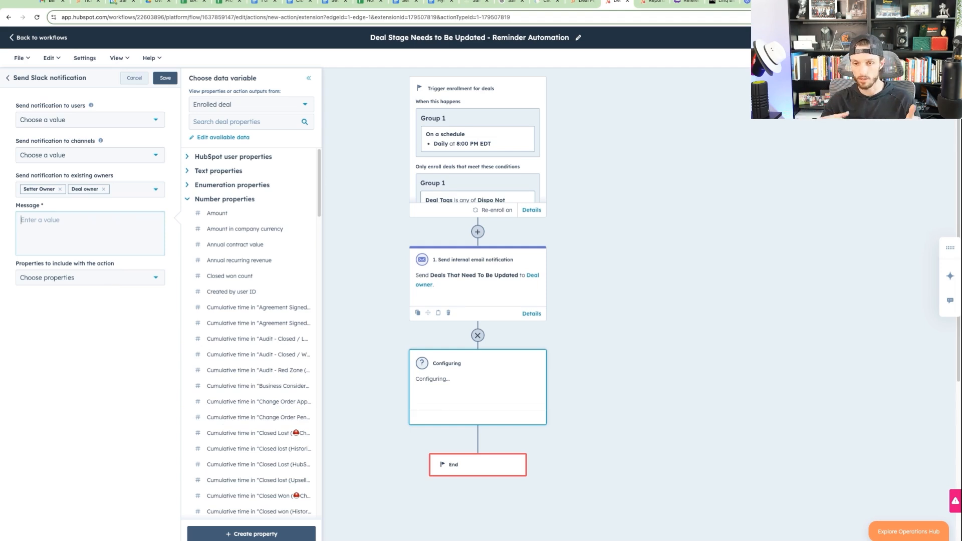
click(134, 78)
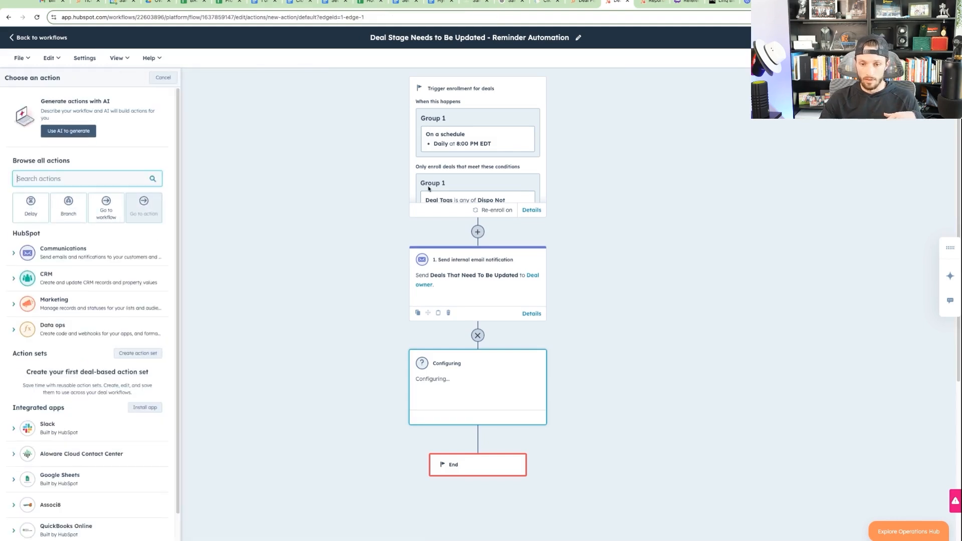
Leave the unconfigured new action and examine the internal email notification's body, its deal variables and its report link
click(173, 78)
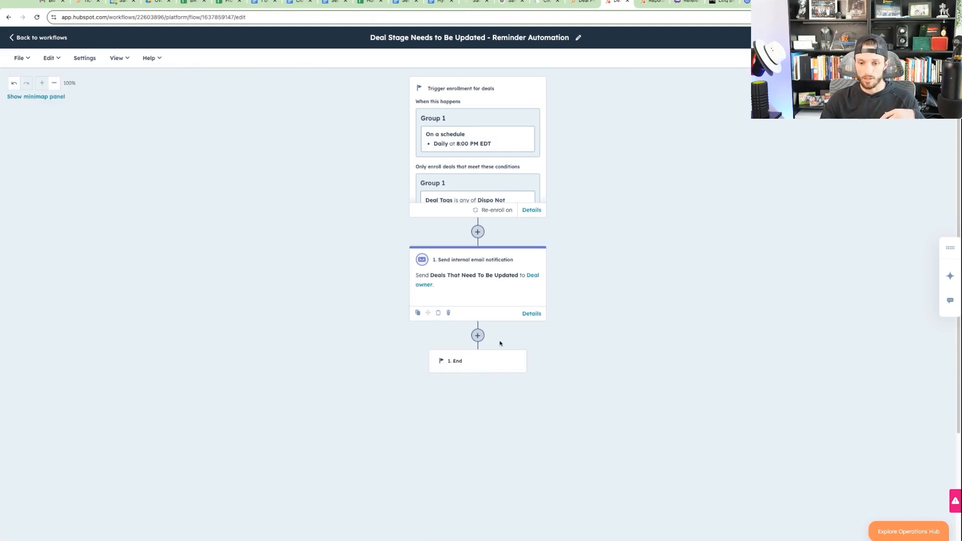
click(469, 291)
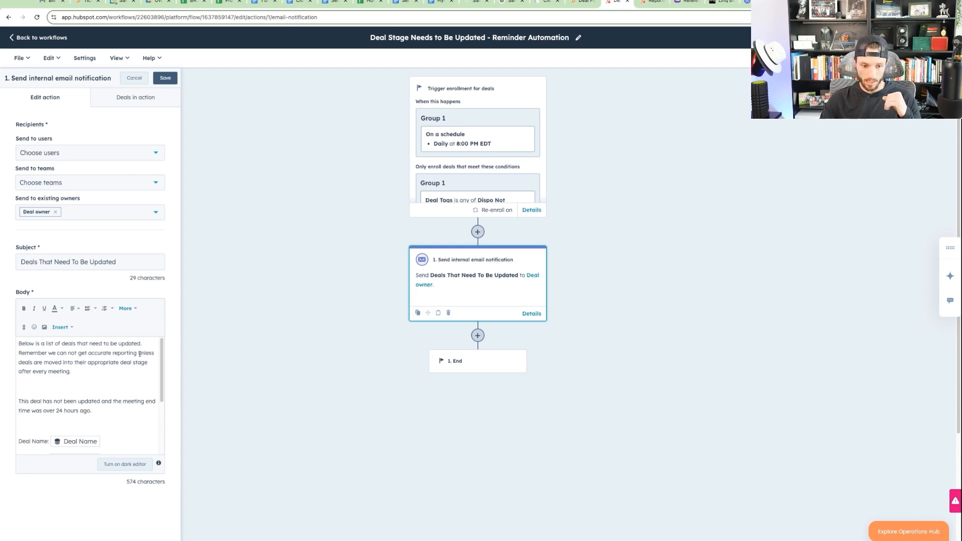
scroll(44, 378, down, 2)
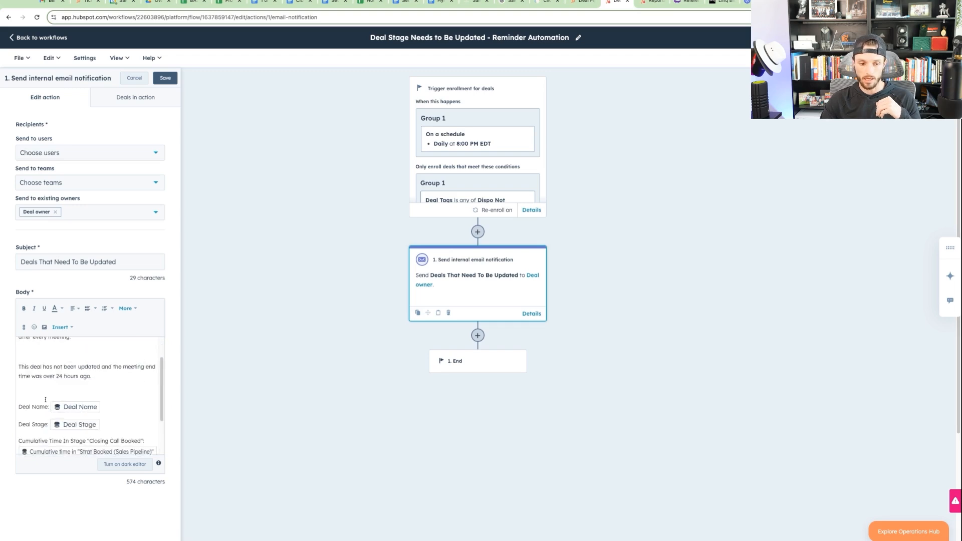
scroll(98, 379, down, 3)
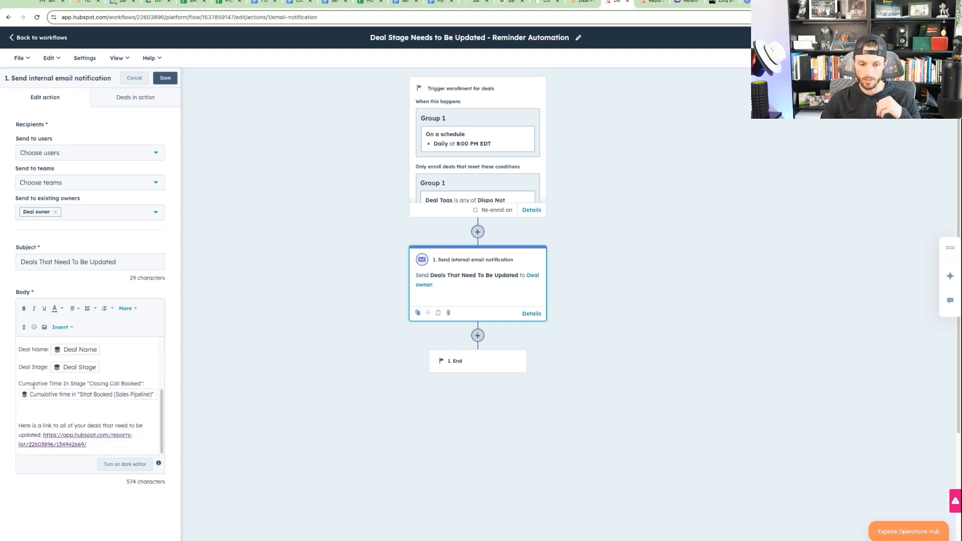
click(91, 391)
click(88, 384)
key(shift+super+Left)
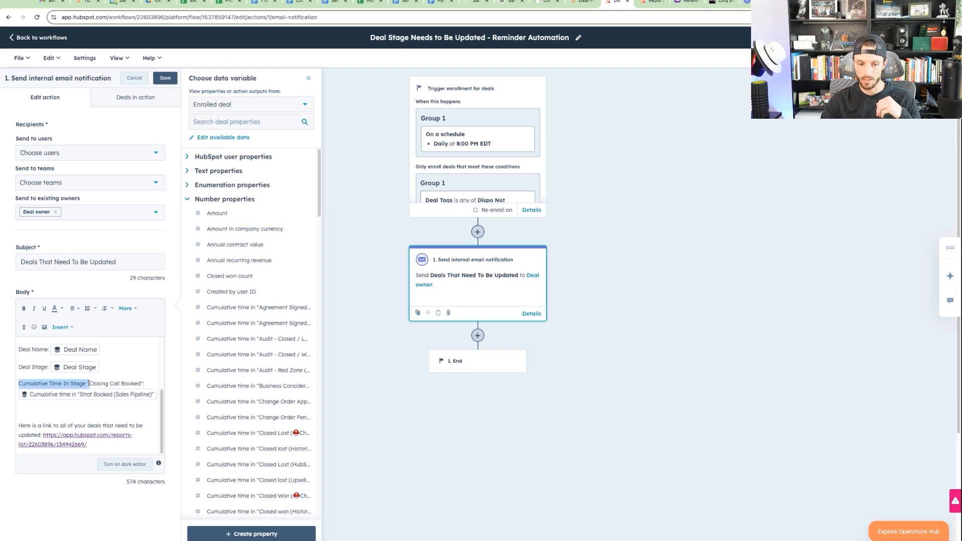
key(shift+super+Right)
click(30, 430)
drag(19, 425, 41, 435)
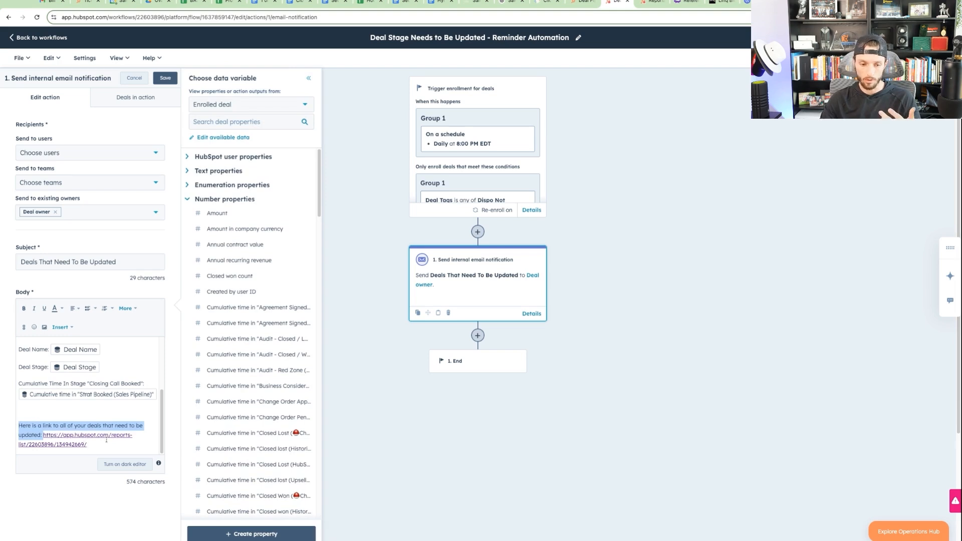
click(106, 441)
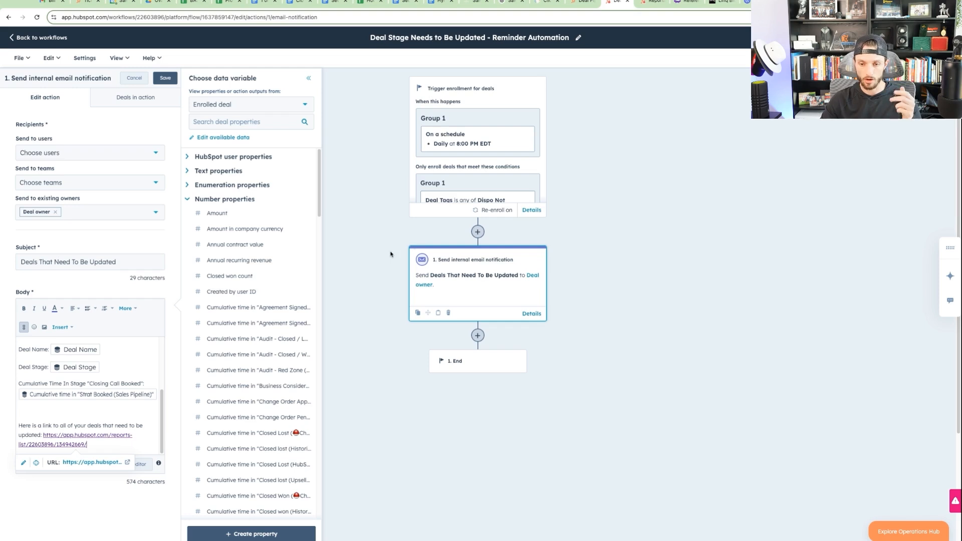
click(133, 79)
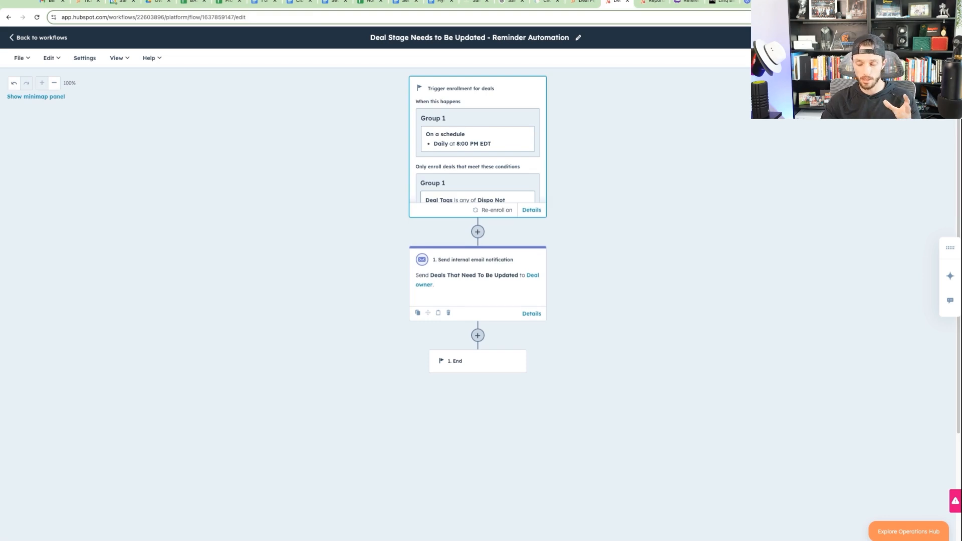
Start adding a branch between the enrollment trigger and the internal email notification, trying the option based on one property
click(478, 232)
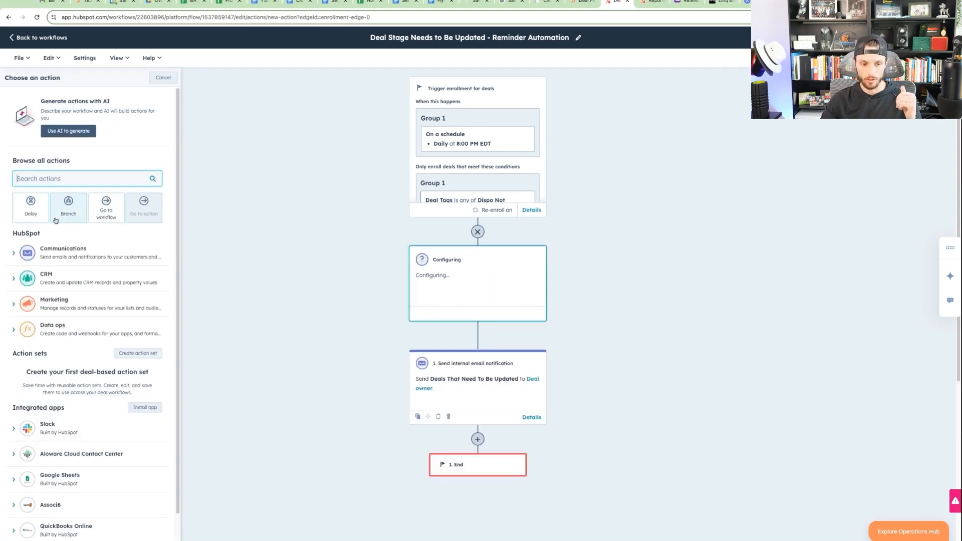
click(69, 209)
click(103, 154)
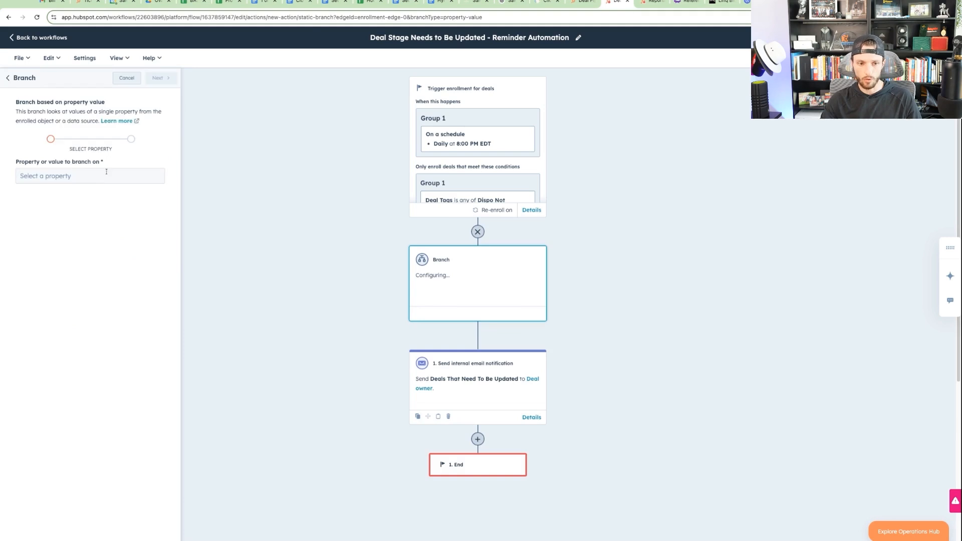
click(57, 175)
click(127, 78)
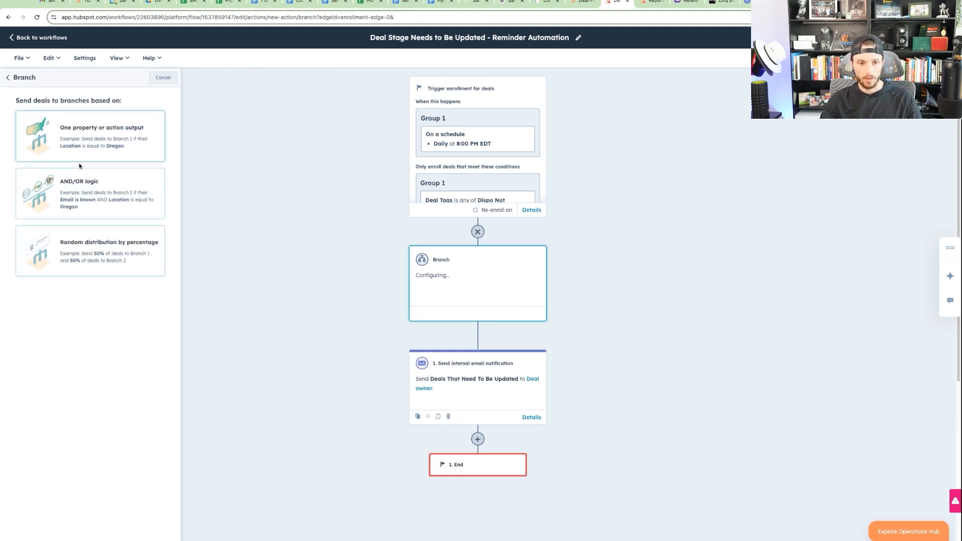
Base the branch on AND/OR logic and name its two branches Disco Calls and Closing
click(93, 187)
click(73, 164)
text(Disco Calls)
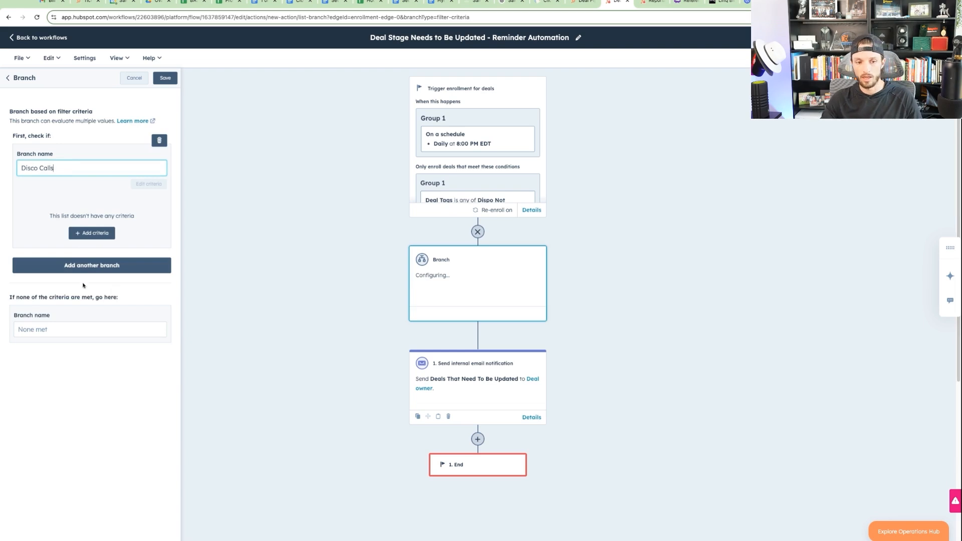
click(83, 265)
click(61, 290)
text(Cl)
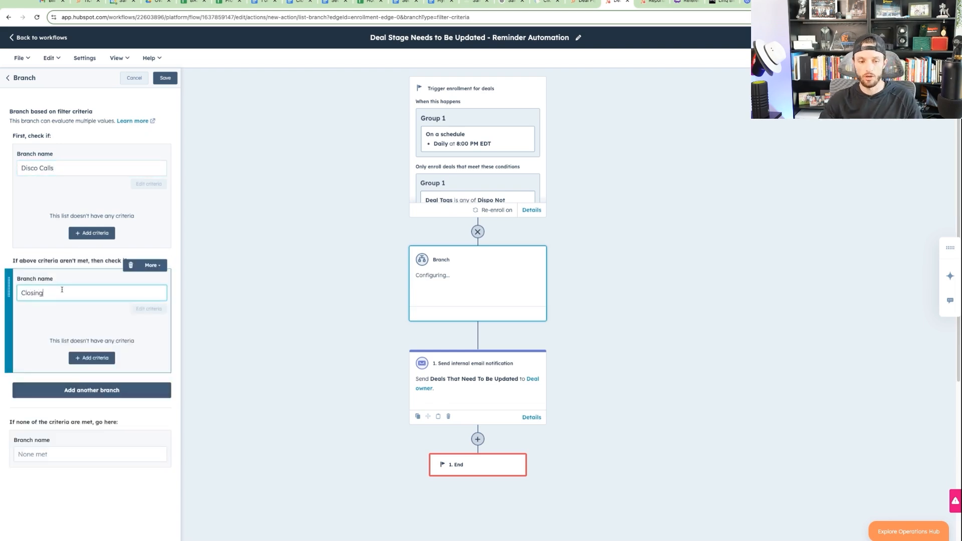
text(osing)
Save the branch, moving the actions that follow it to the Disco Calls branch
click(165, 78)
click(461, 137)
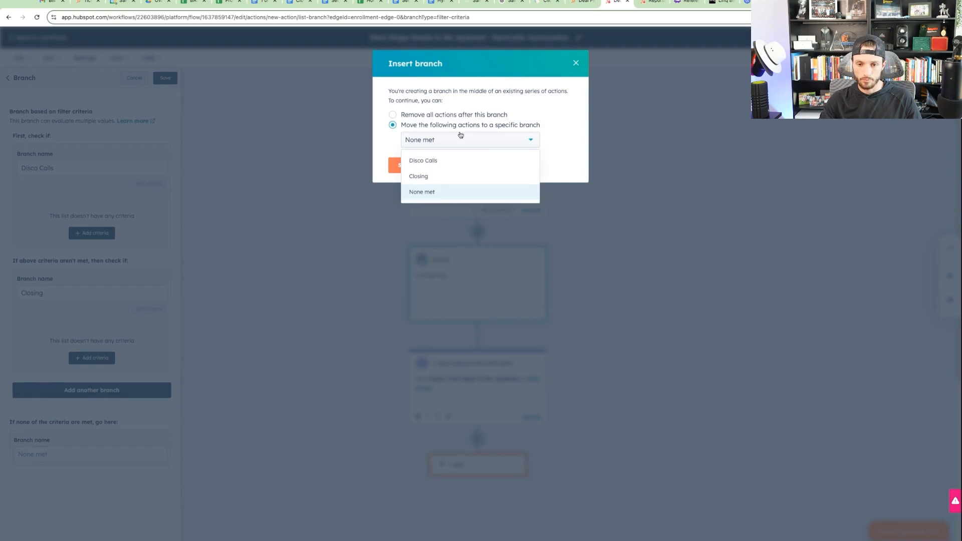
click(421, 161)
click(405, 165)
Examine the existing-owner recipient choices of the Disco Calls email notification, and leave it without changes
click(370, 420)
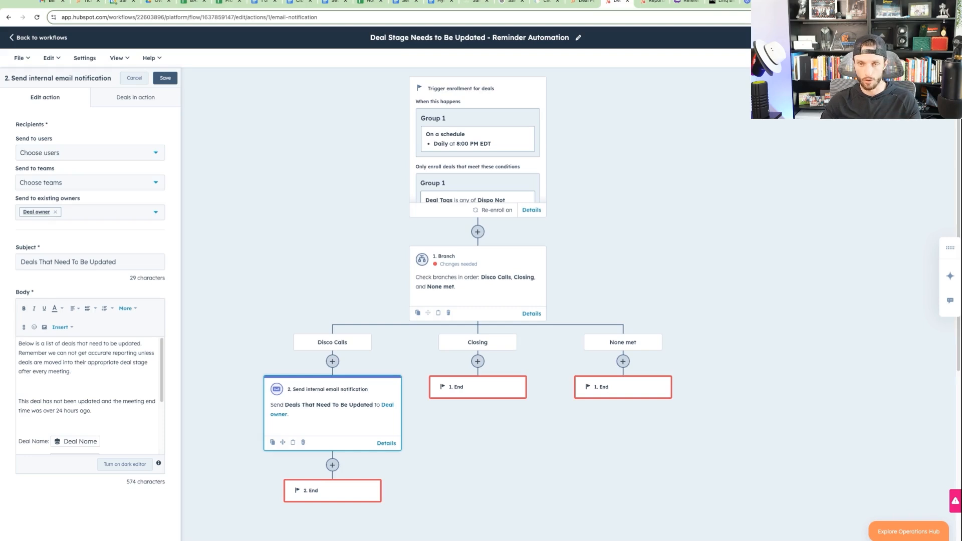
click(71, 215)
scroll(59, 270, down, 3)
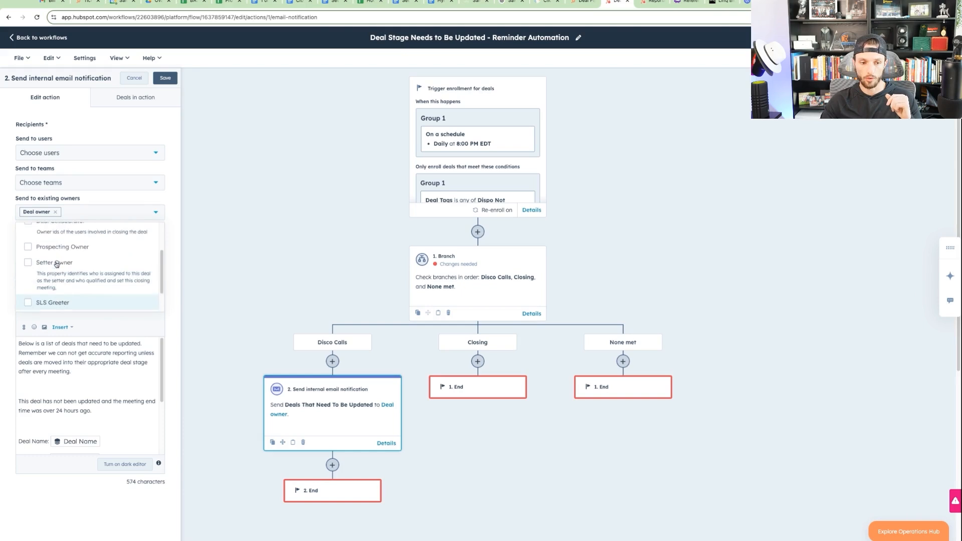
scroll(56, 264, up, 1)
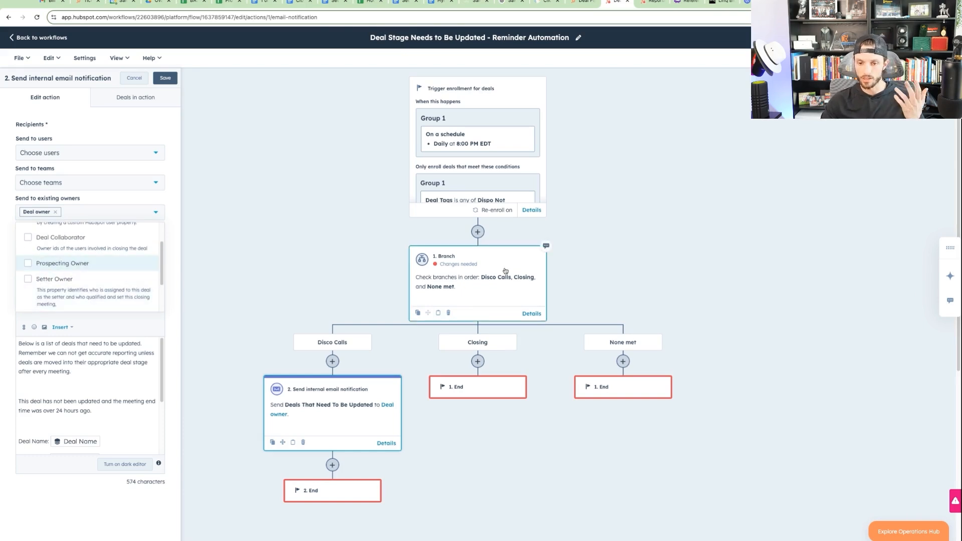
click(134, 79)
click(135, 79)
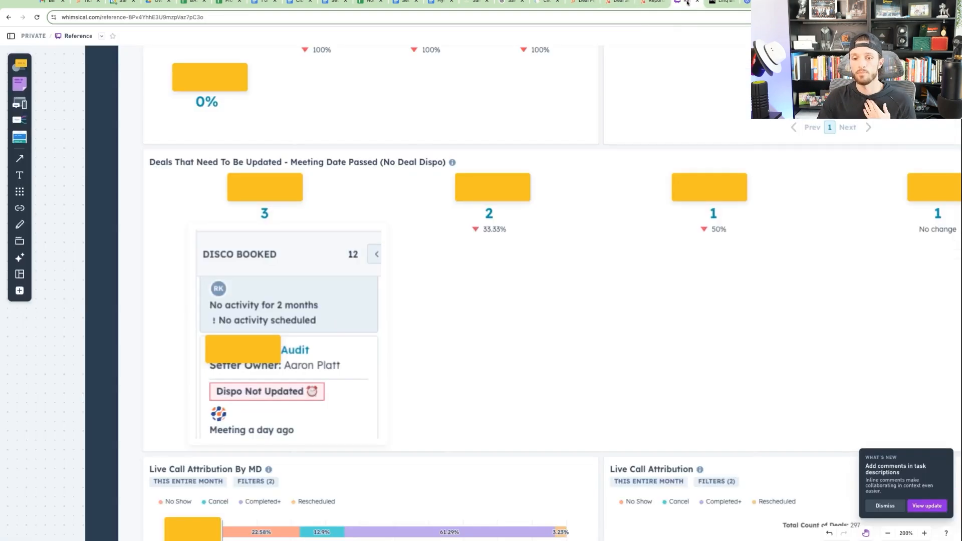
View the Deals That Need To Be Updated panel in Whimsical, and open HubSpot's Pipeline Management (Dispo Updates) Pipeline Report for customization
click(688, 2)
drag(674, 282, 663, 284)
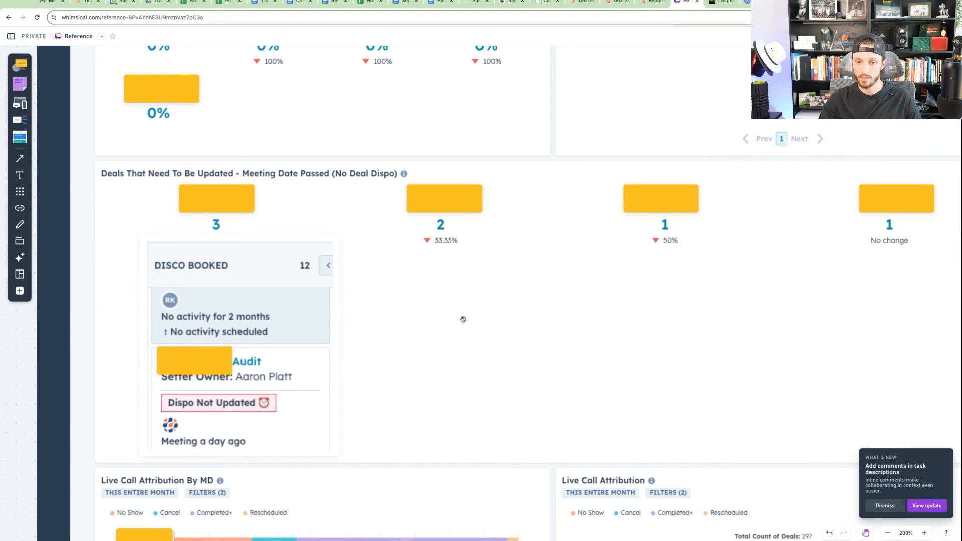
click(647, 5)
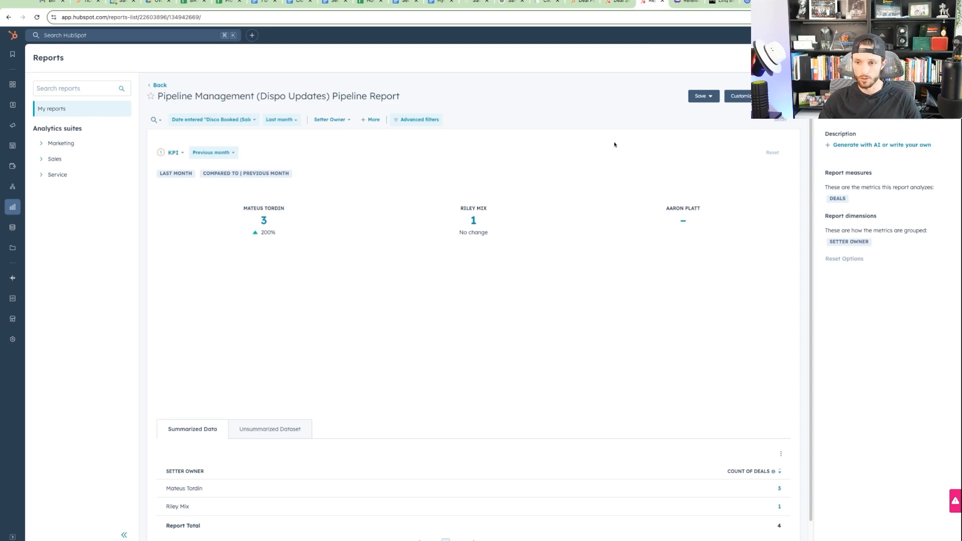
click(727, 92)
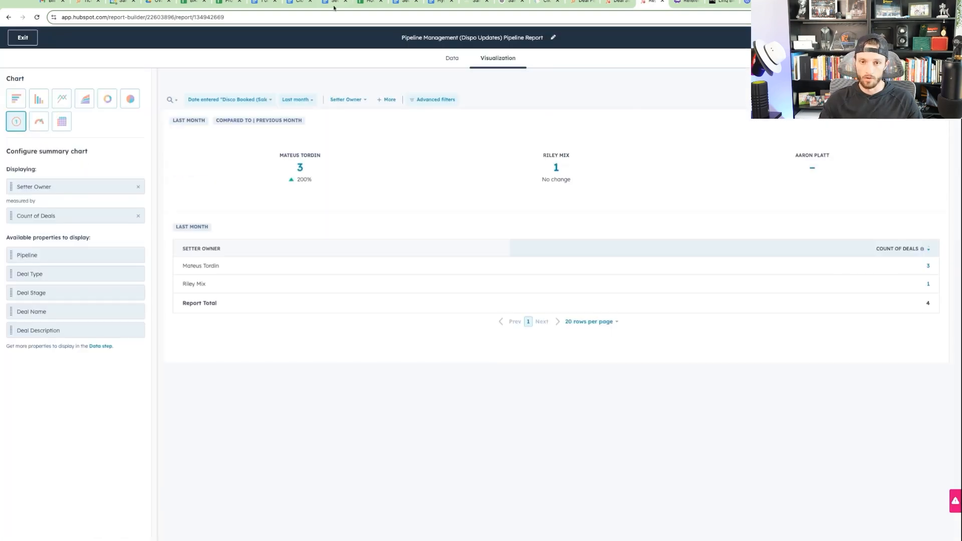
Leave the workflow editor and start a new single object report from scratch in HubSpot's reports area
click(617, 2)
click(47, 37)
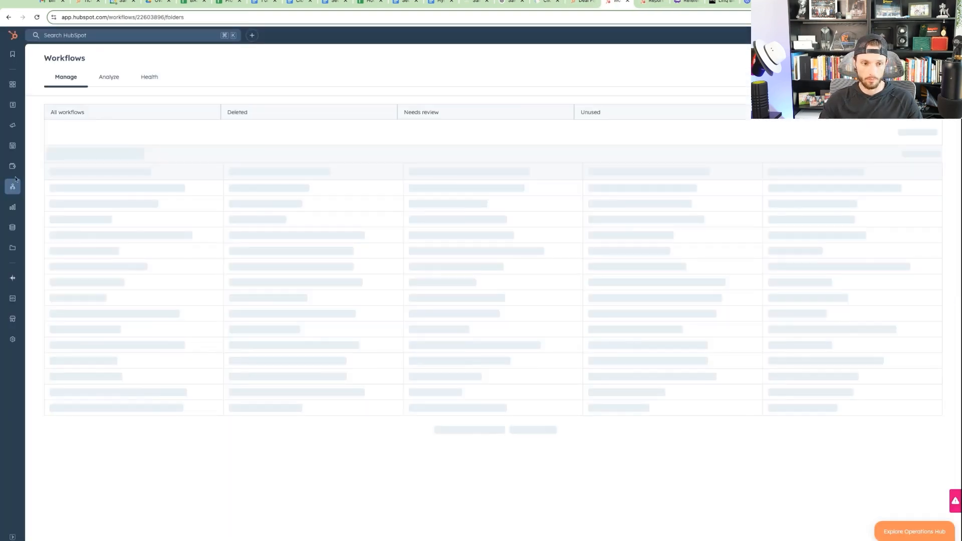
click(47, 226)
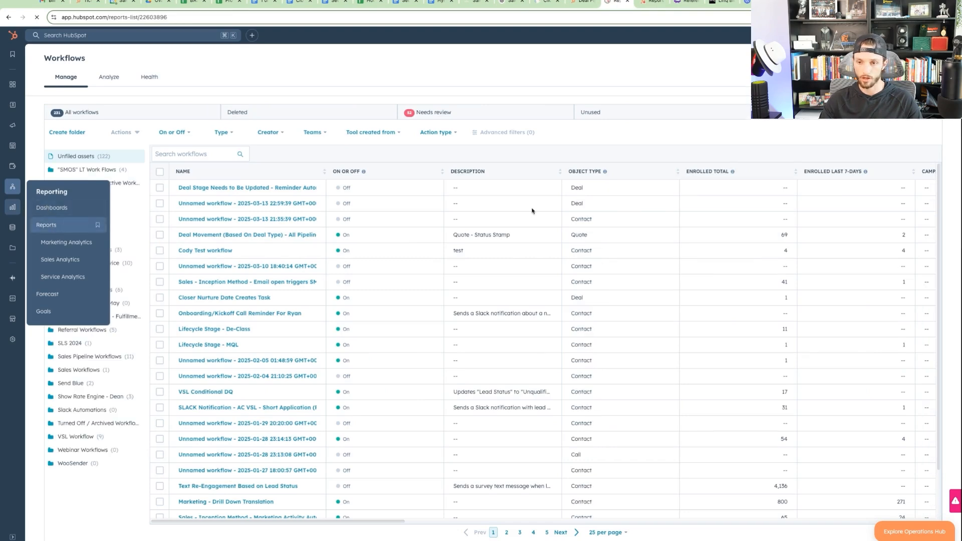
click(925, 58)
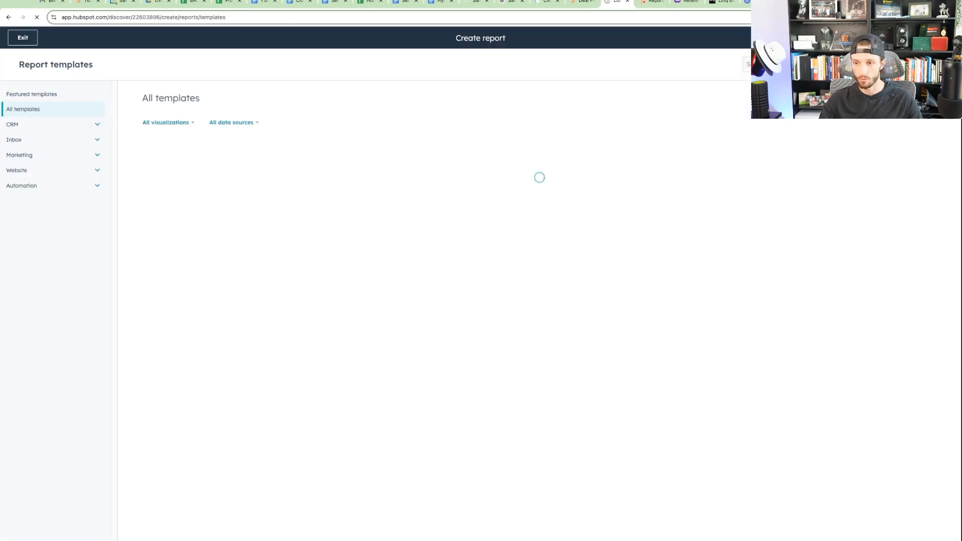
click(907, 63)
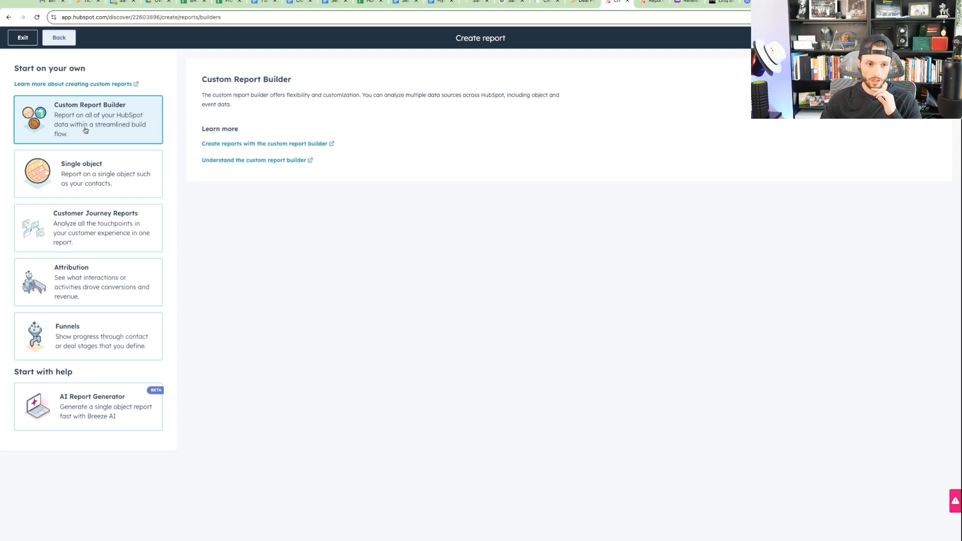
click(81, 168)
click(937, 38)
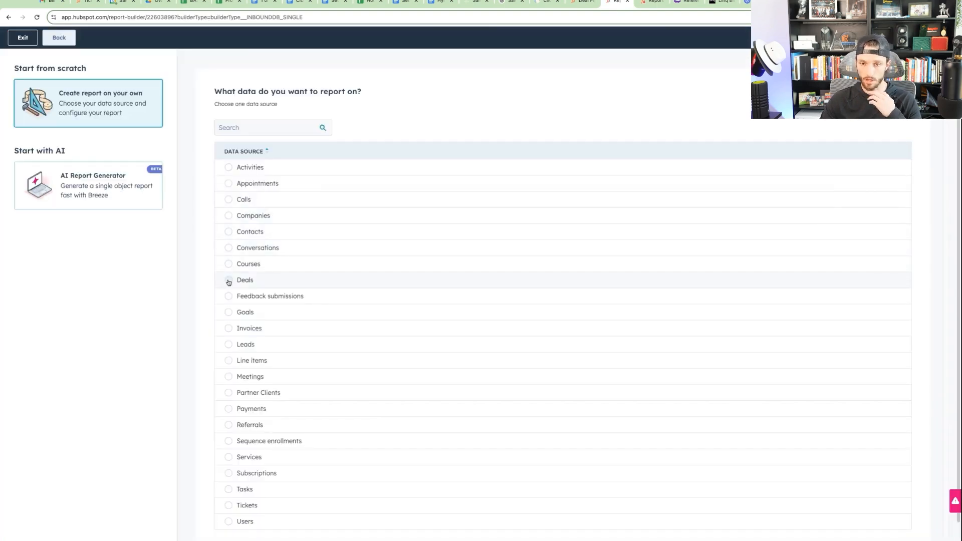
Review the data properties and visualization of the Pipeline Management (Dispo Updates) Pipeline Report
click(647, 4)
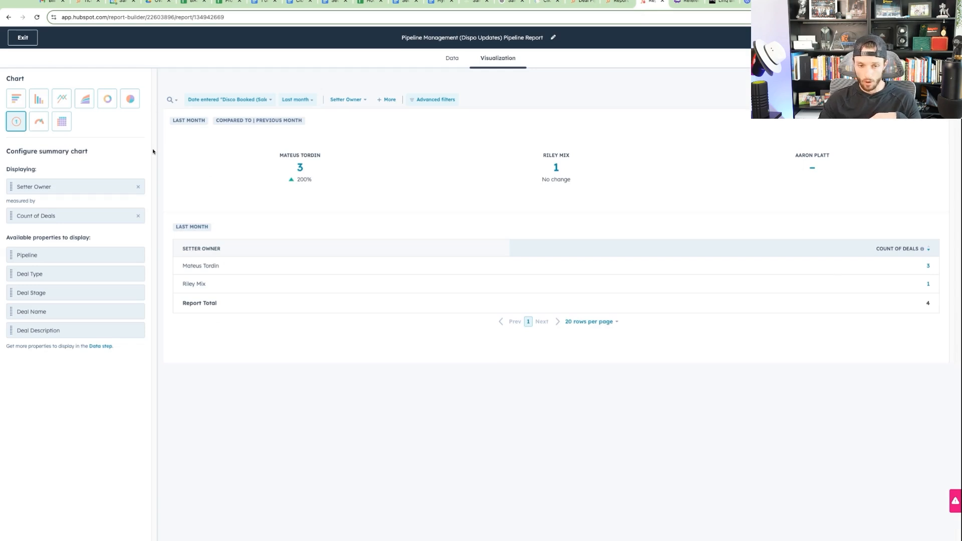
click(438, 66)
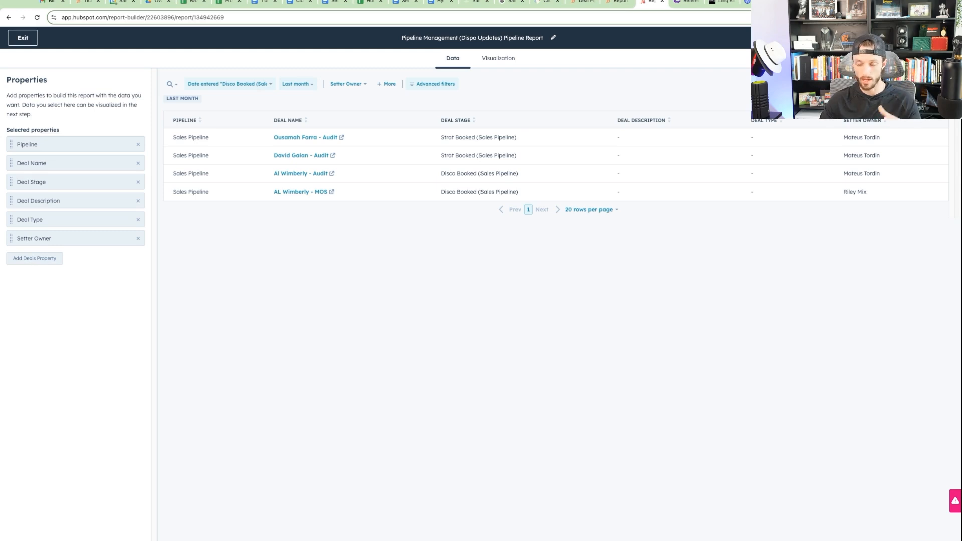
click(496, 57)
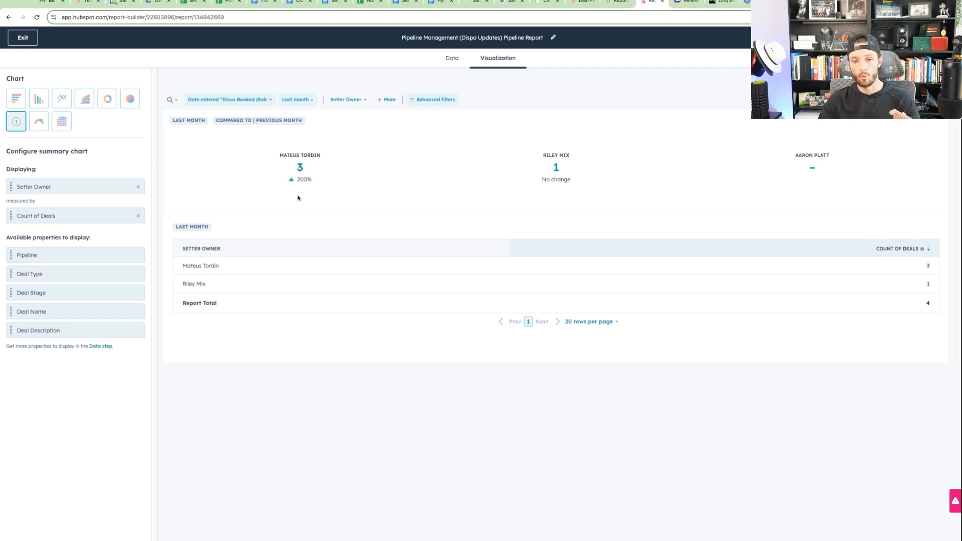
Examine the report's date property, date range choices and advanced filters
click(225, 99)
click(232, 158)
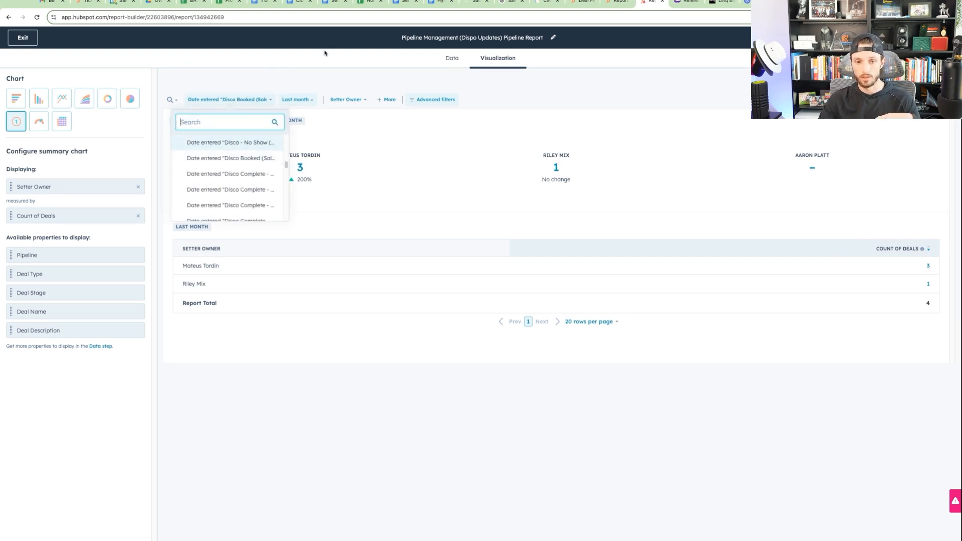
click(295, 101)
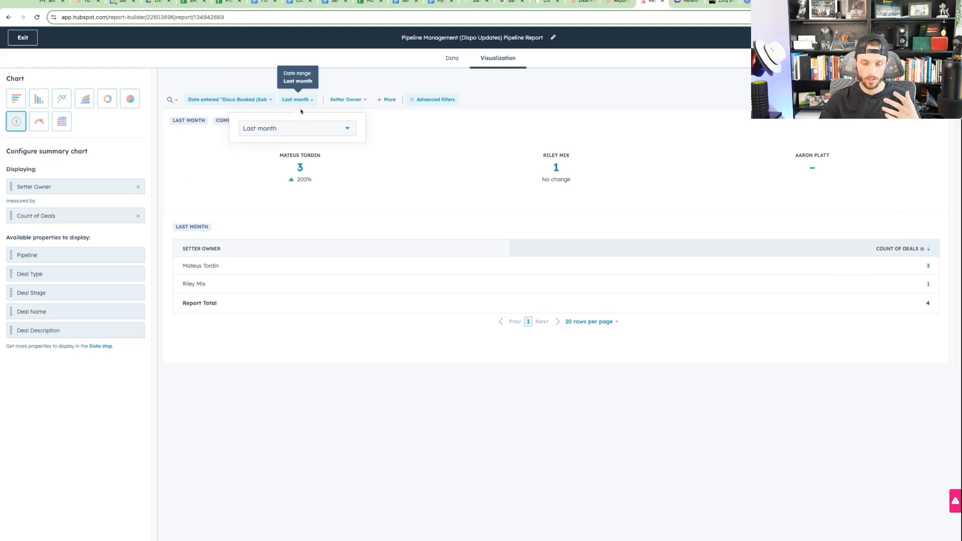
click(303, 131)
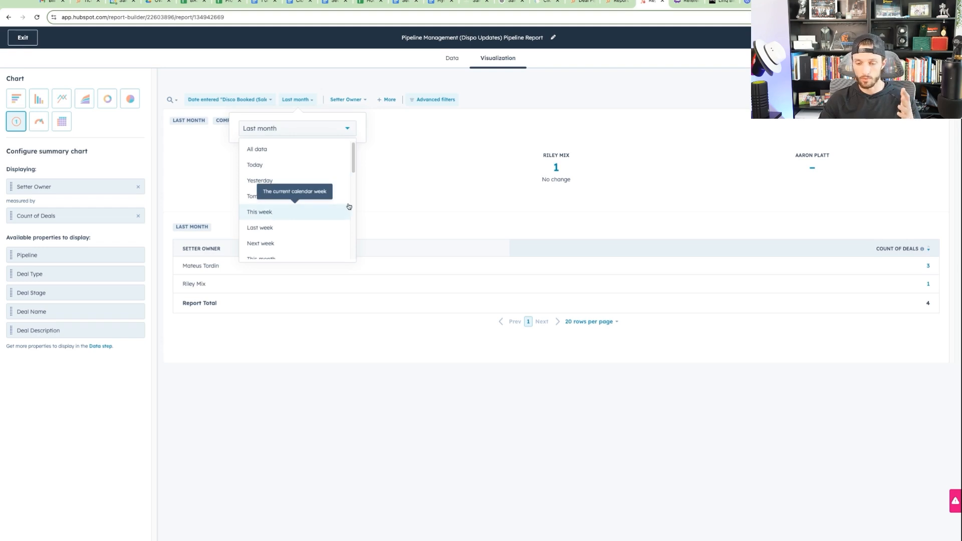
click(532, 96)
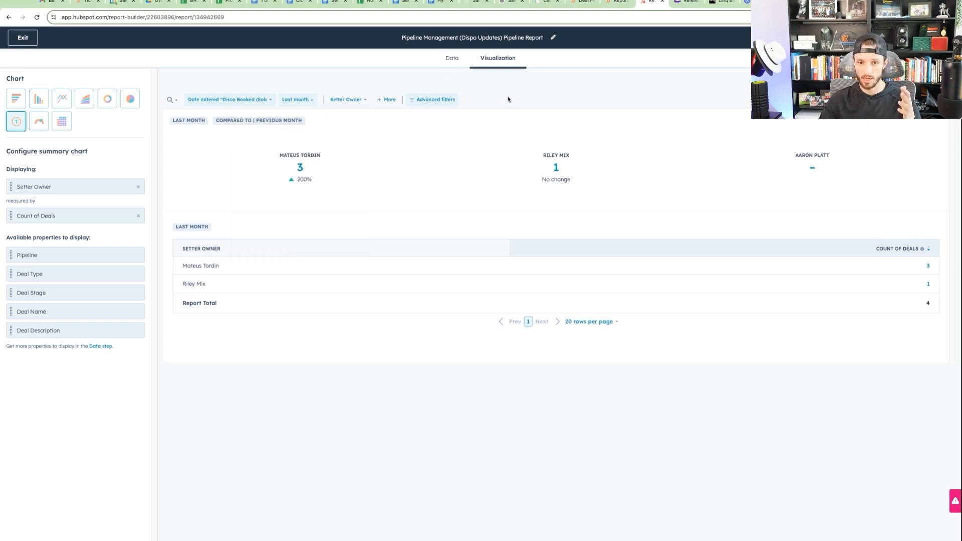
click(419, 100)
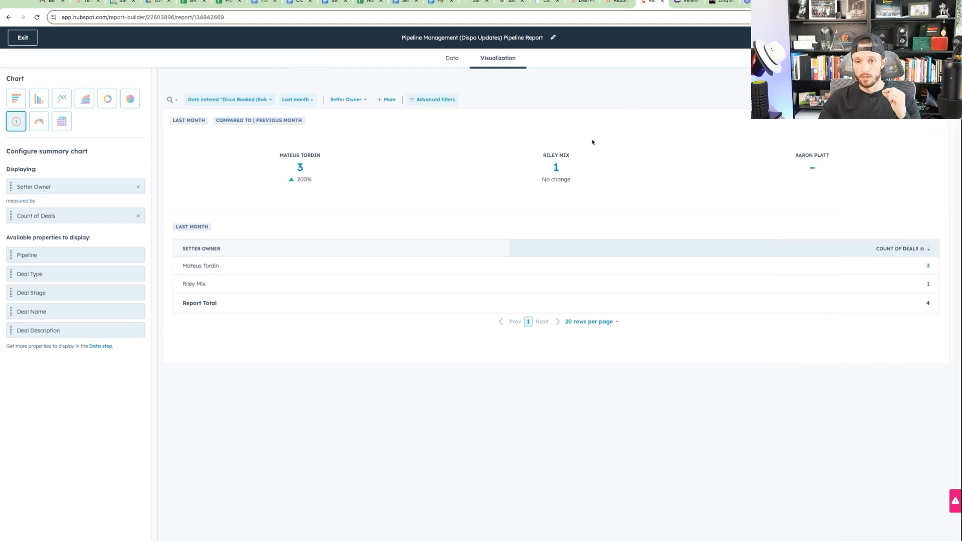
Switch to the Whimsical reference board and look over the full dashboards and the Deals That Need To Be Updated panel
key(ctrl+Tab)
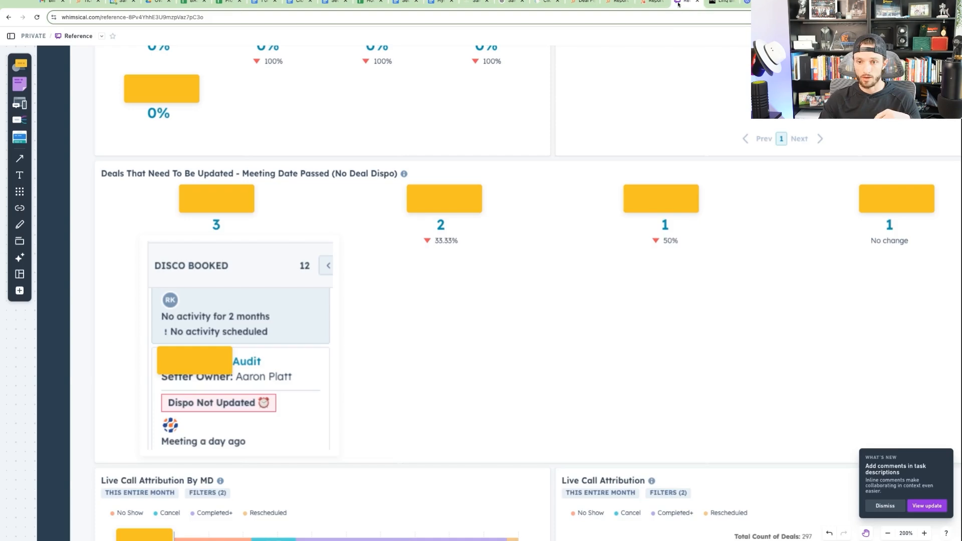
click(887, 534)
click(888, 534)
click(887, 534)
click(888, 533)
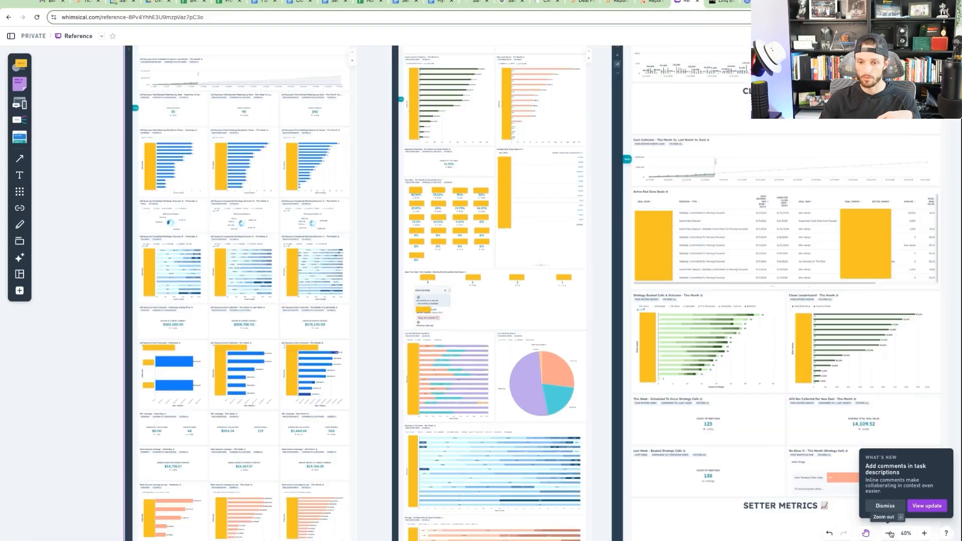
drag(492, 146, 507, 288)
drag(926, 300, 761, 207)
scroll(630, 185, left, 5)
scroll(630, 185, down, 3)
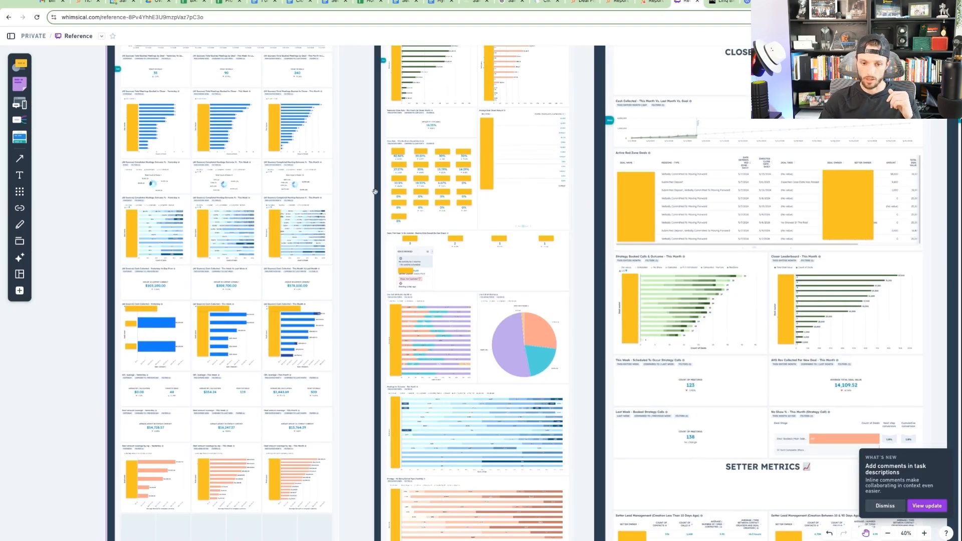
click(924, 534)
click(925, 534)
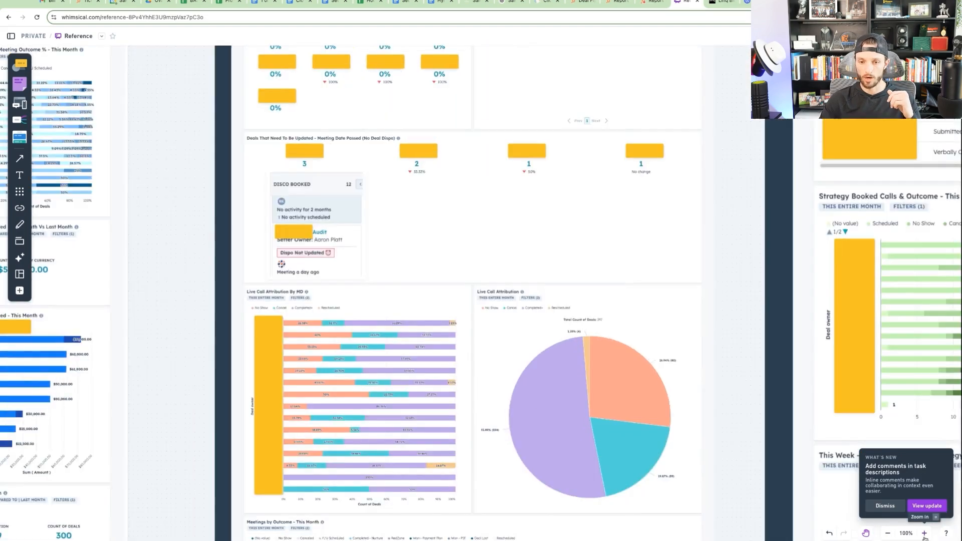
click(925, 534)
click(924, 534)
click(886, 534)
click(885, 533)
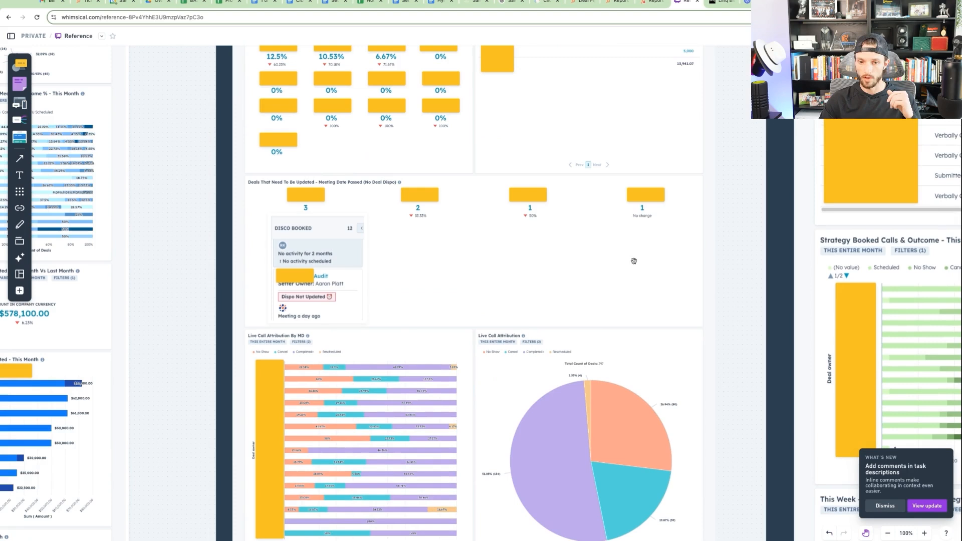